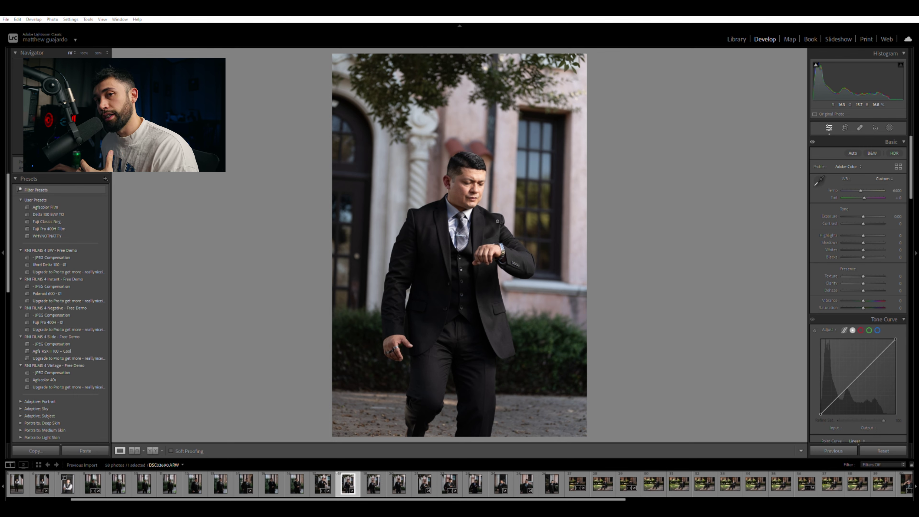
- Set the Blue Primary hue in the photo's Calibration settings to -25
left_click(484, 194)
left_click(484, 193)
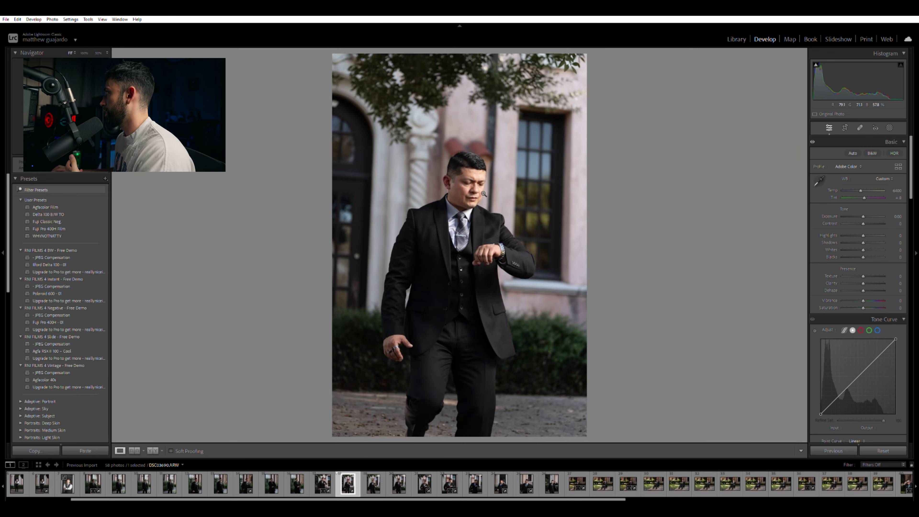
scroll(853, 264, "down", 15)
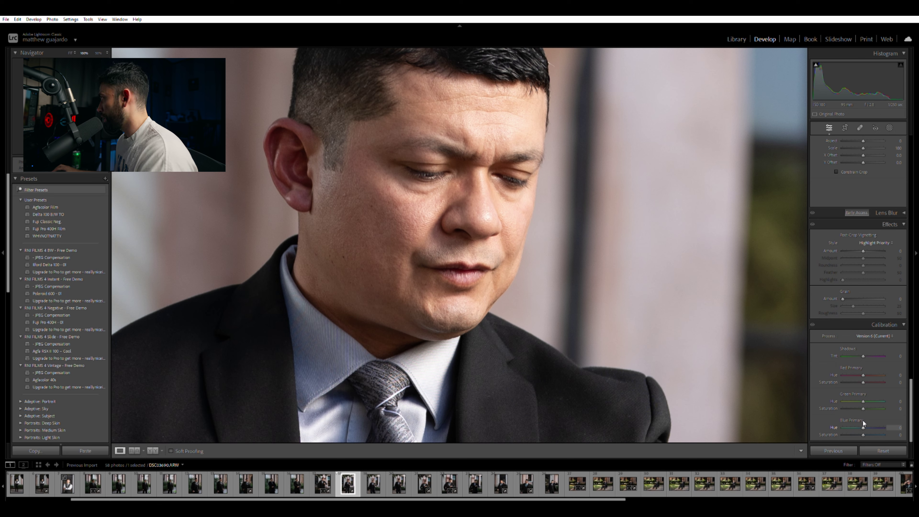
left_click_drag(864, 422, 832, 419)
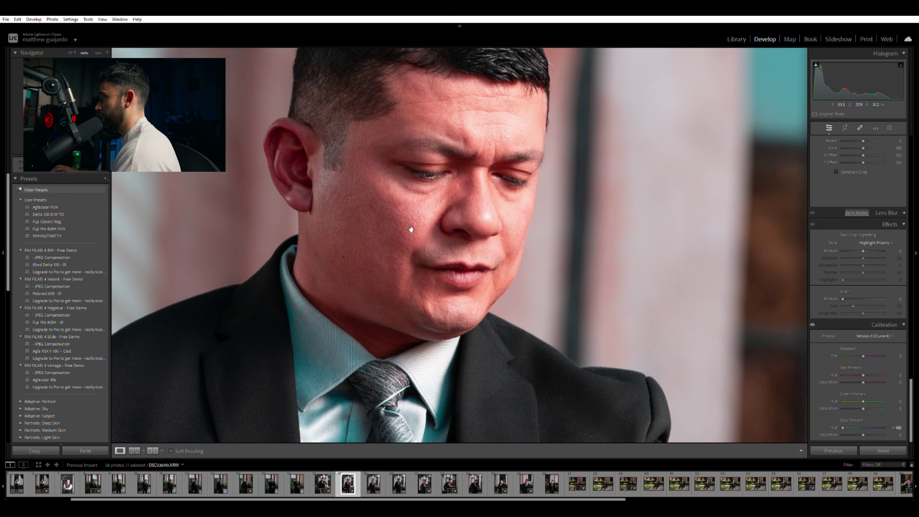
left_click(385, 213)
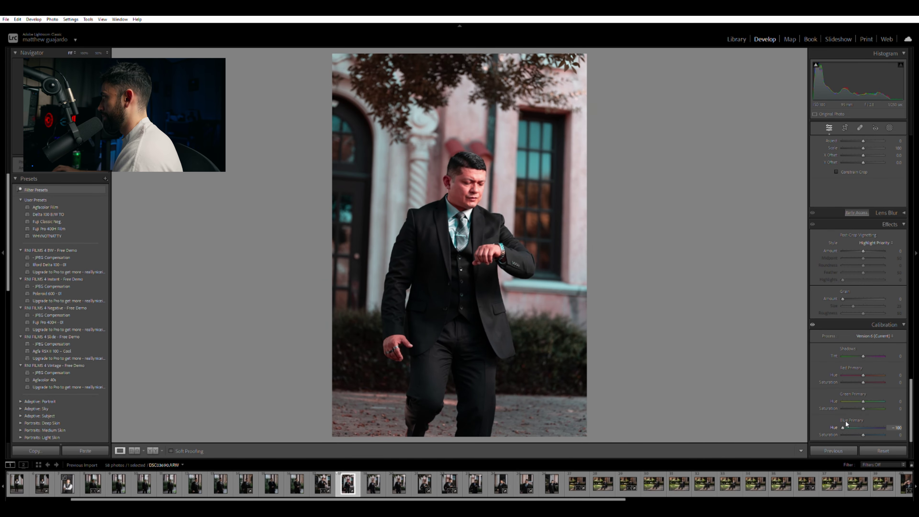
left_click_drag(844, 422, 845, 422)
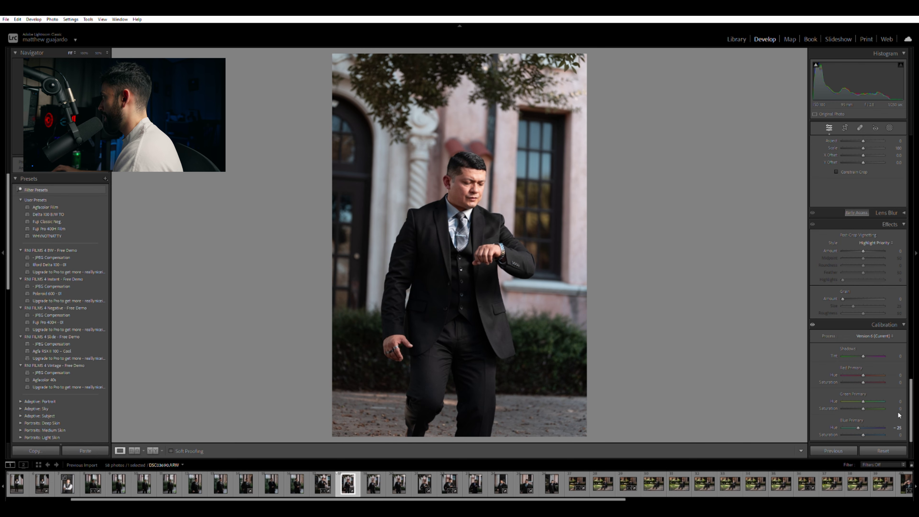
- Set the Red Primary hue to +9 and the Blue Primary saturation to -5 while checking the skin tones up close
left_click(477, 183)
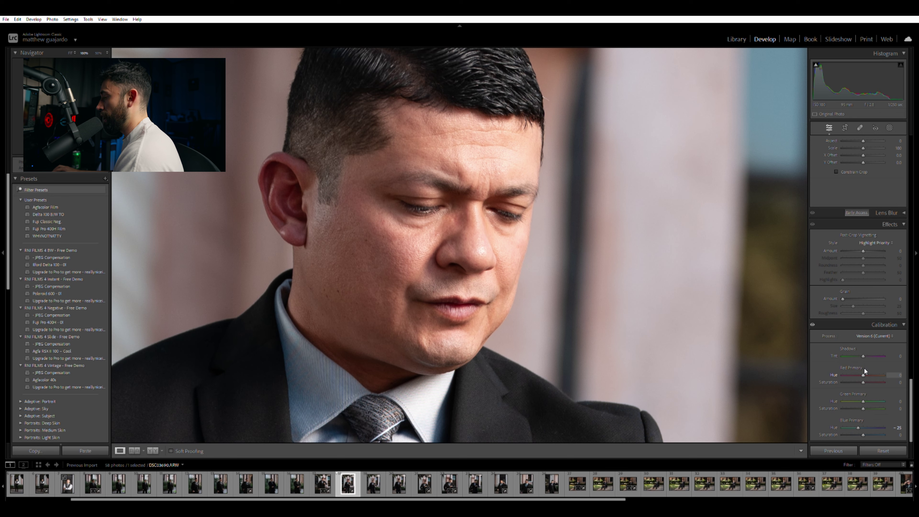
left_click_drag(865, 369, 868, 369)
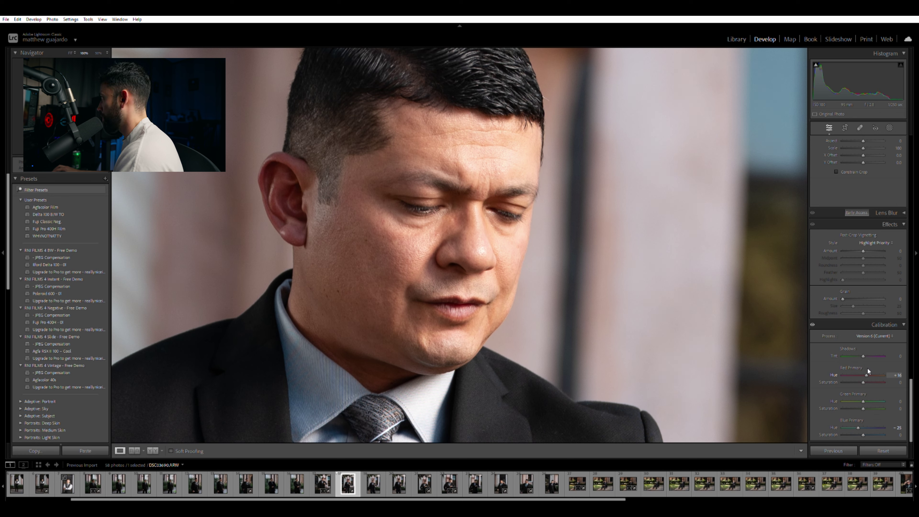
left_click_drag(868, 369, 867, 369)
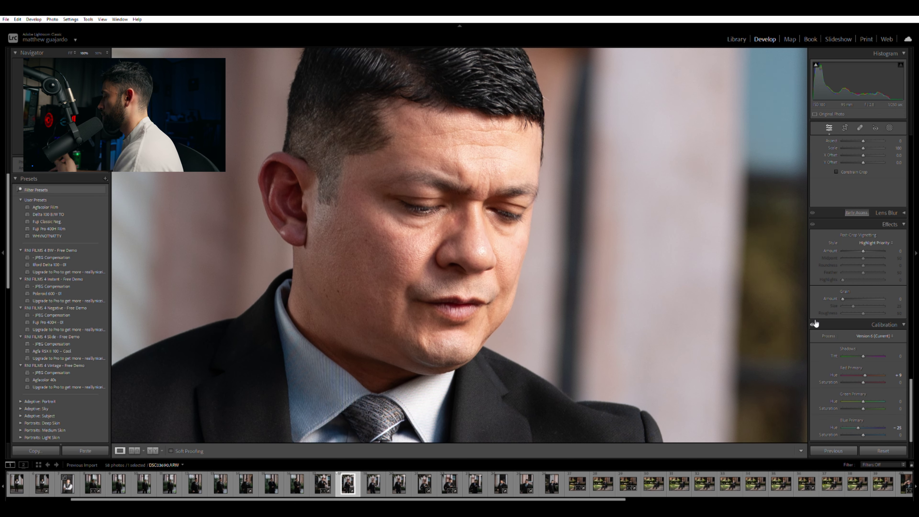
left_click_drag(864, 435, 862, 435)
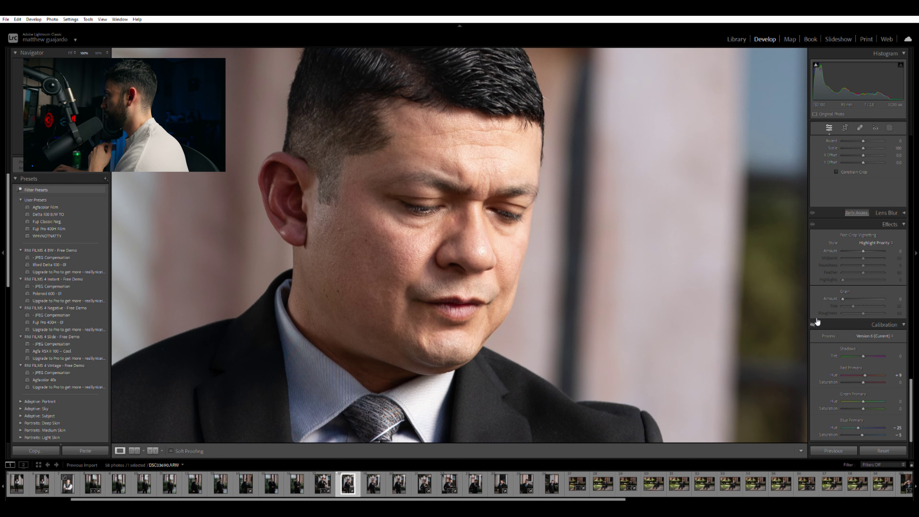
key("z")
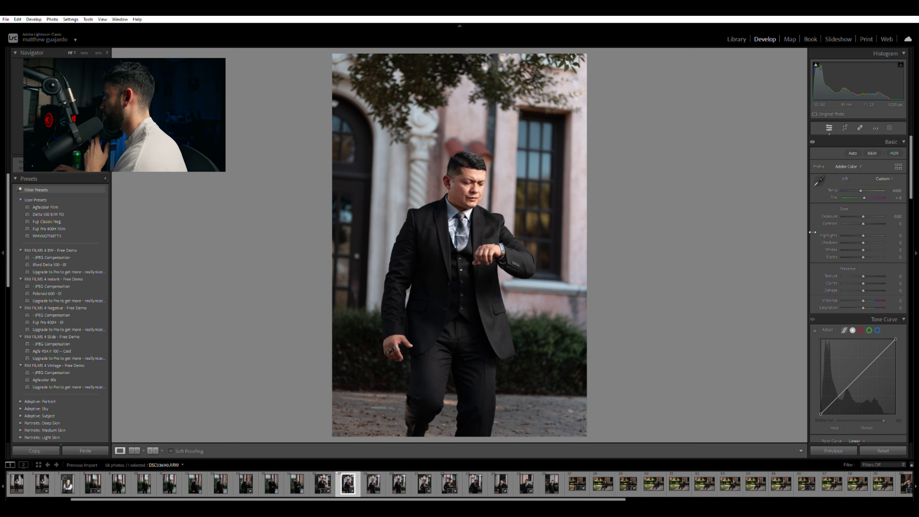
- Raise the photo's exposure to +0.18 and lower the highlights to -25
left_click(865, 214)
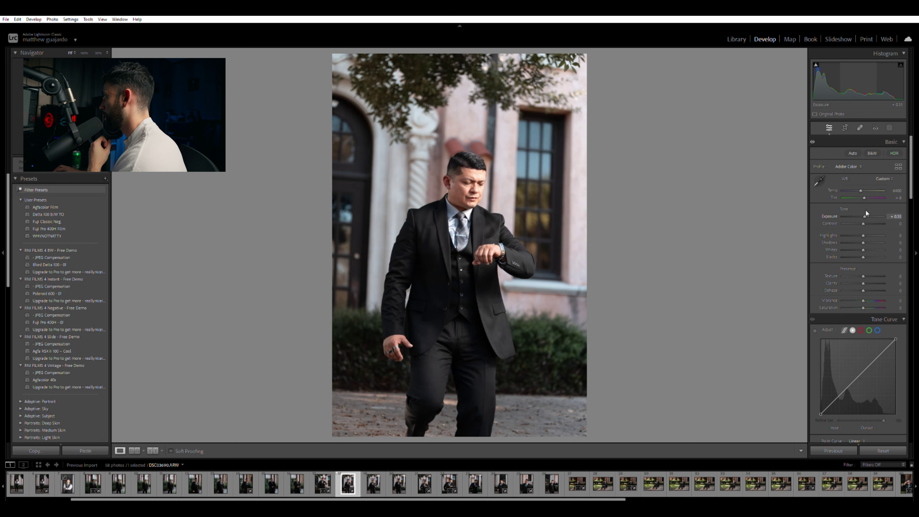
left_click_drag(866, 213, 865, 214)
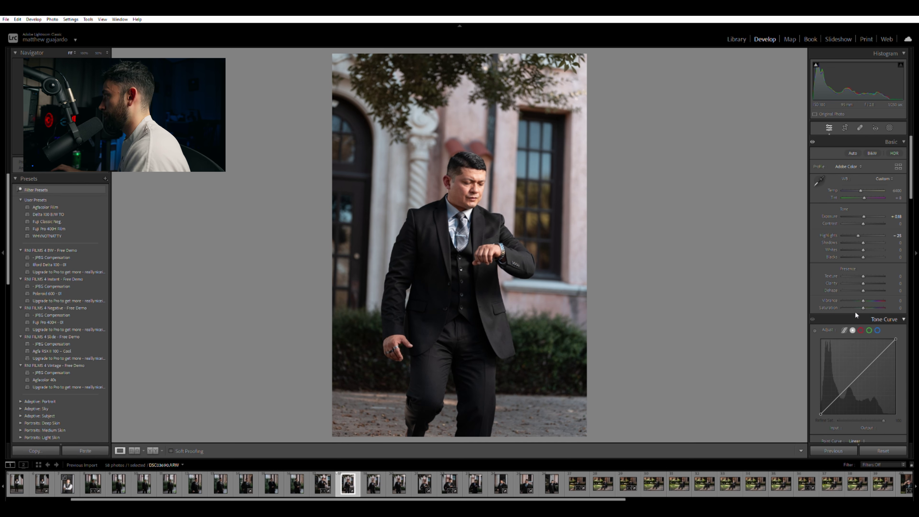
- Anchor the tone curve's midpoint, lift its black point to about 17, and pull the shadow point slightly down
scroll(872, 283, "down", 5)
scroll(873, 253, "up", 3)
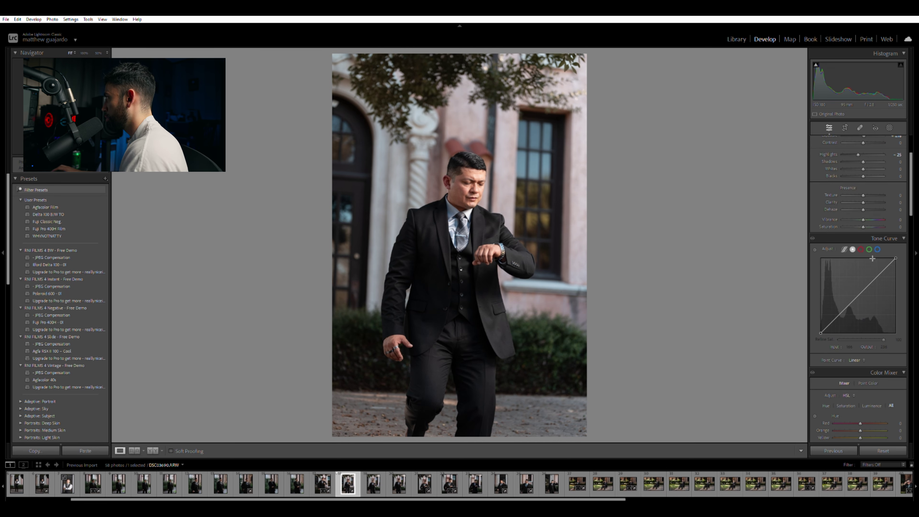
left_click(858, 296)
left_click_drag(820, 326, 819, 325)
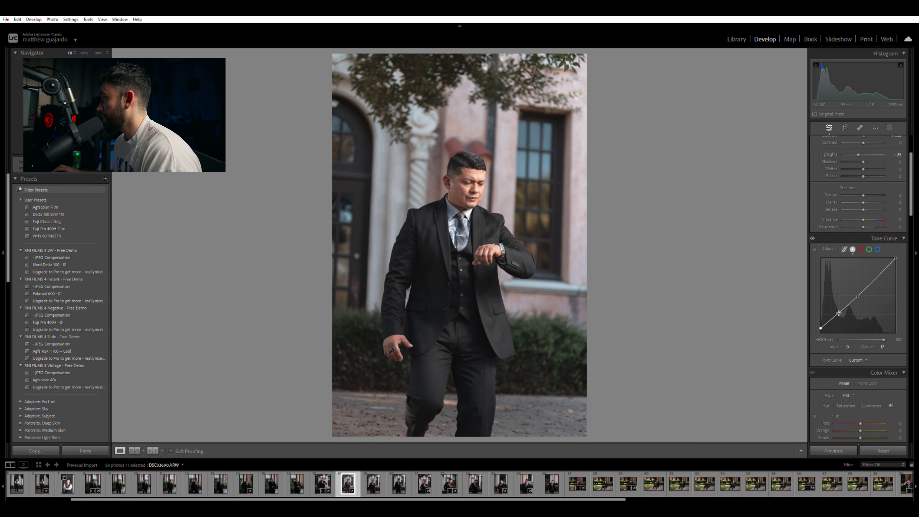
left_click_drag(839, 313, 840, 311)
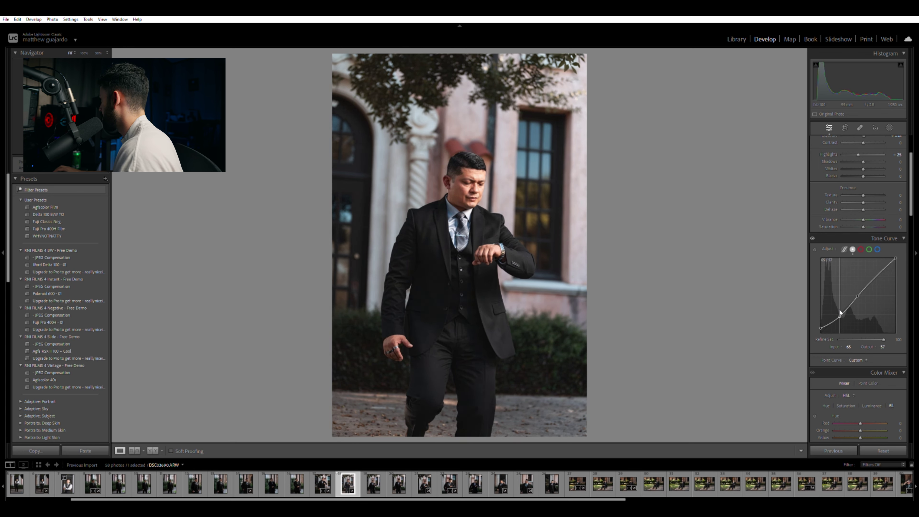
left_click_drag(839, 312, 840, 312)
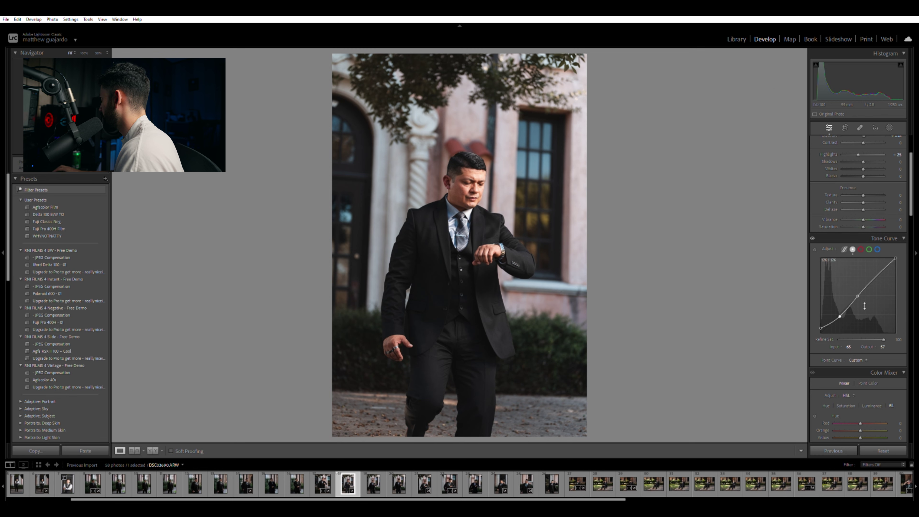
- Complete the tone curve's S-shape by raising the upper highlights, lowering the white point, and refining the highlight and shadow points
left_click_drag(876, 274, 897, 258)
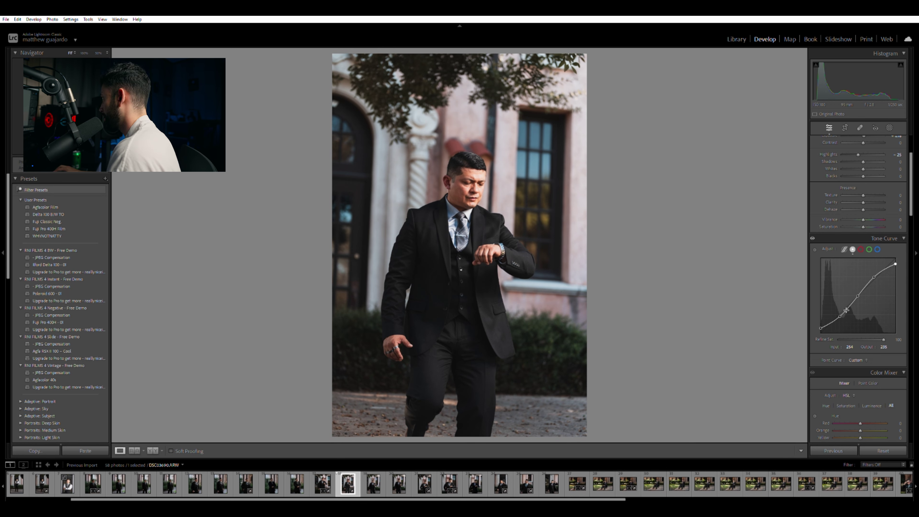
left_click(814, 237)
left_click(814, 238)
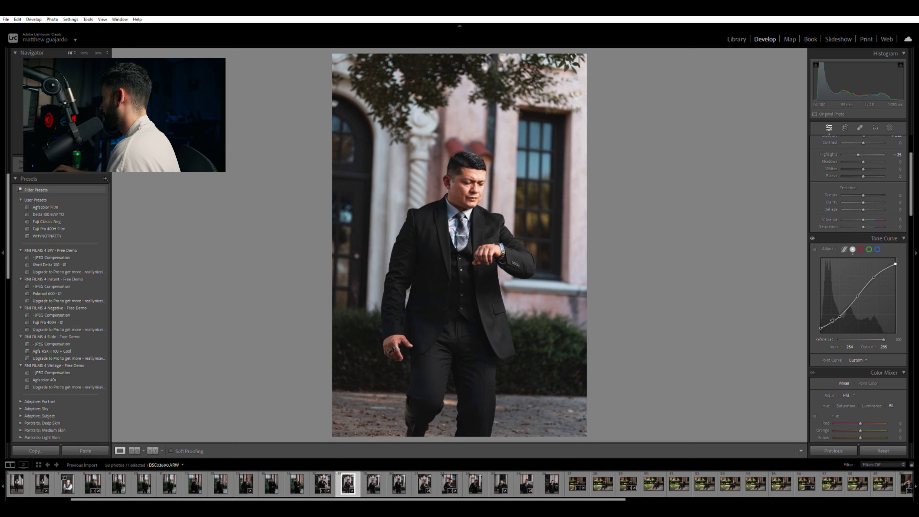
left_click_drag(874, 274, 876, 267)
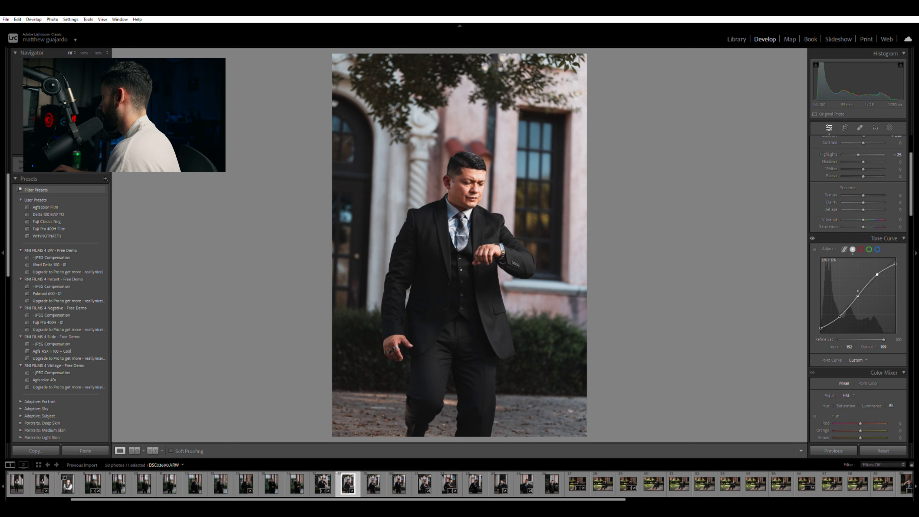
left_click_drag(821, 328, 840, 310)
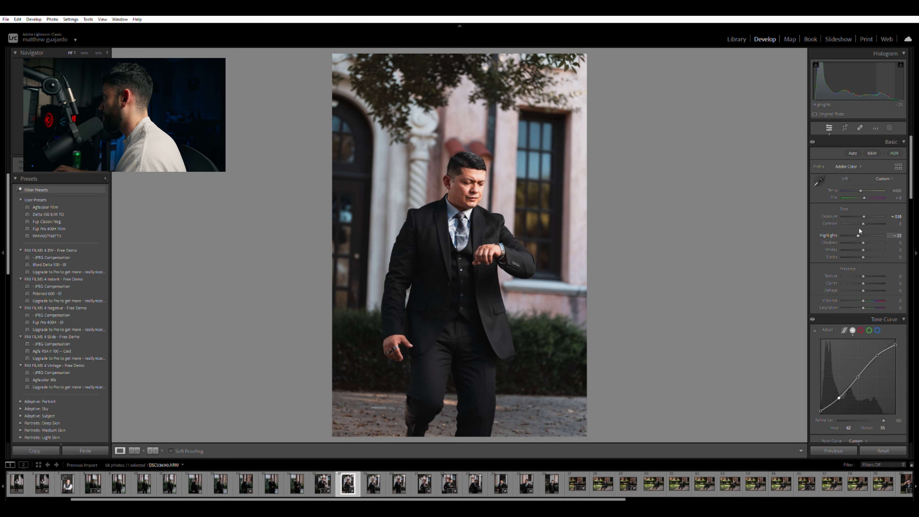
- Set the highlights to -50 after judging stronger reductions on the man's face up close
key("z")
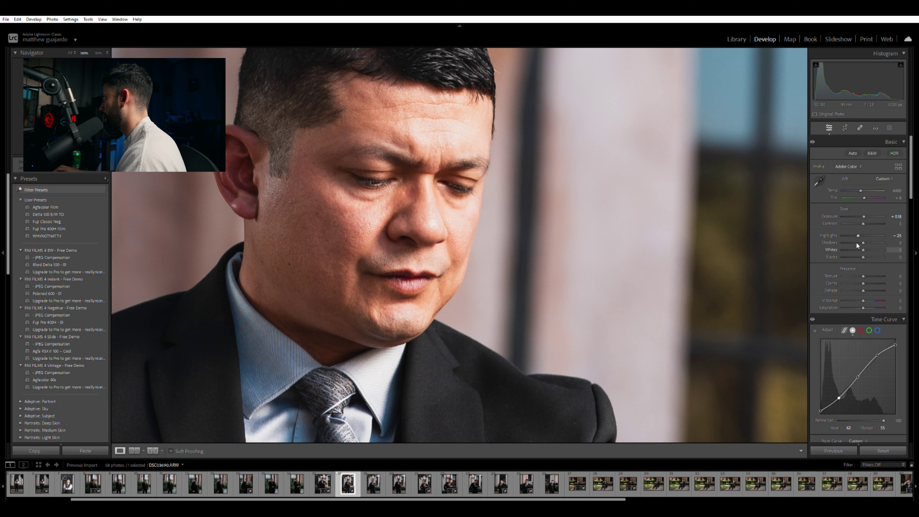
left_click_drag(857, 228, 851, 229)
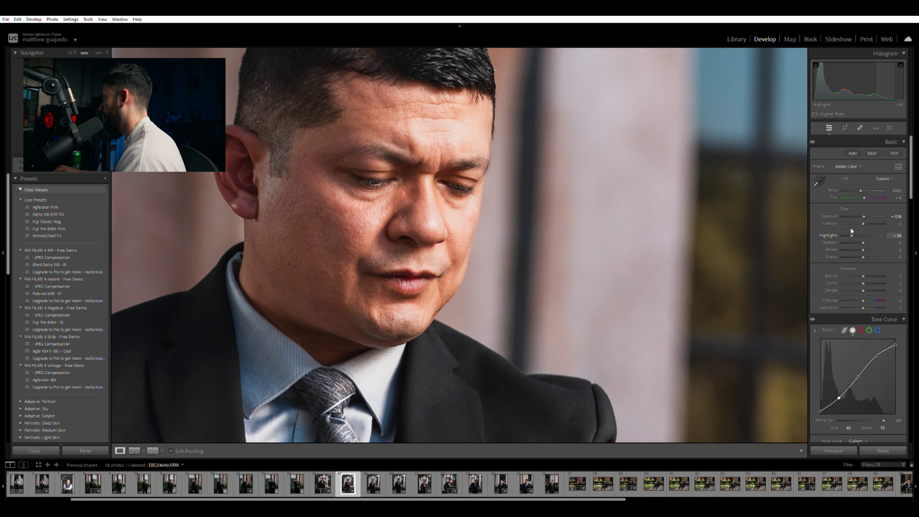
left_click_drag(853, 229, 830, 230)
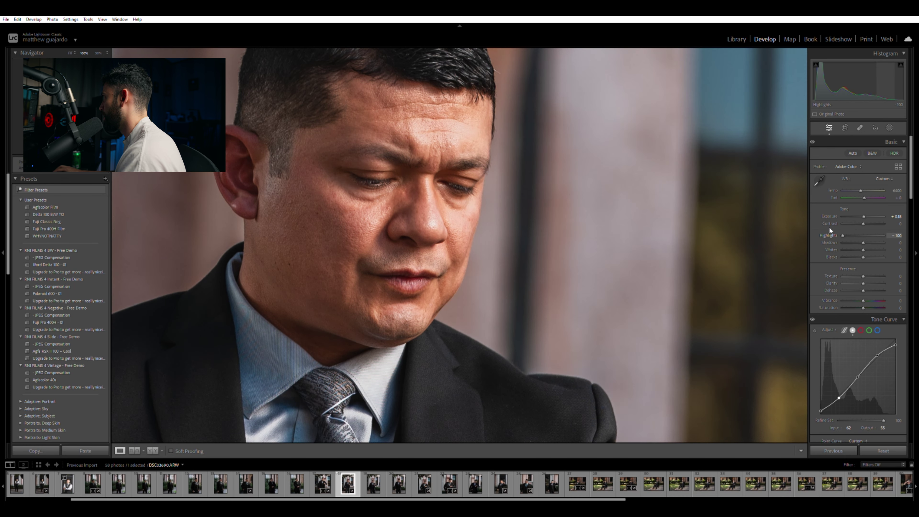
left_click(469, 239)
left_click(484, 185)
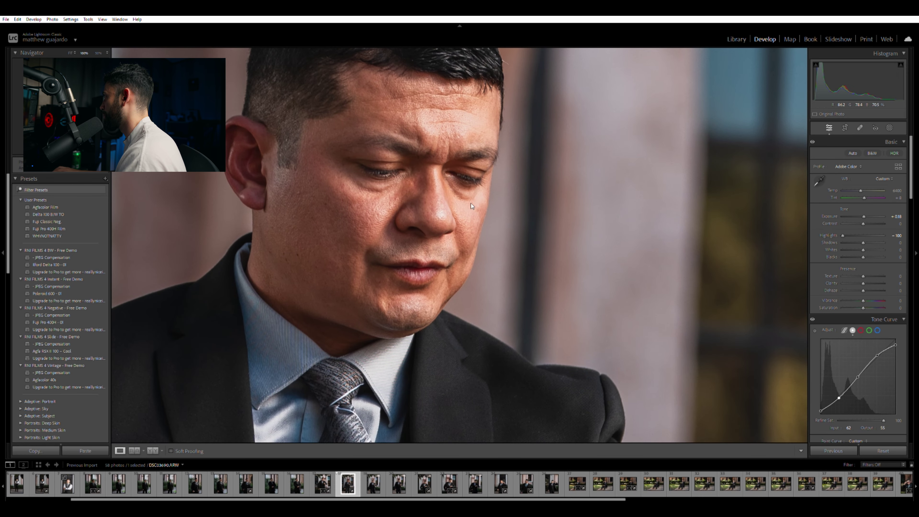
left_click_drag(845, 230, 854, 230)
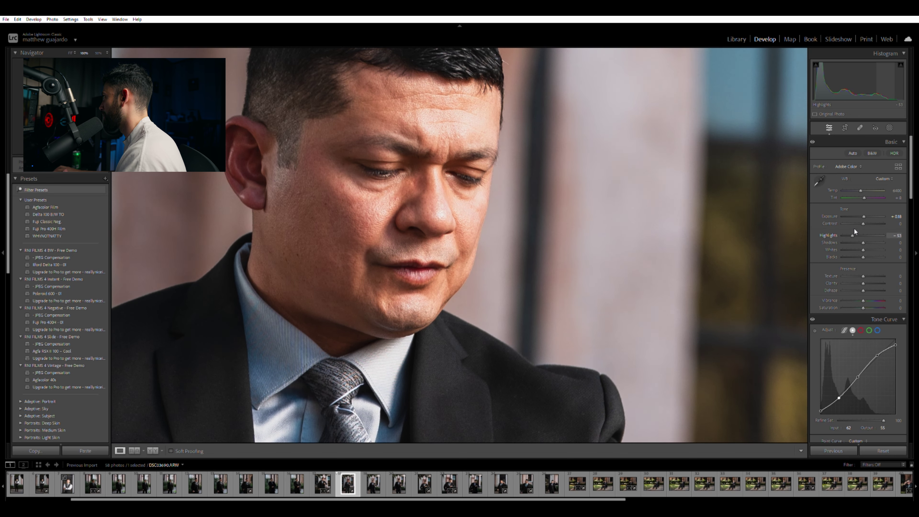
left_click(897, 235)
type("-50")
key("Return")
key("z")
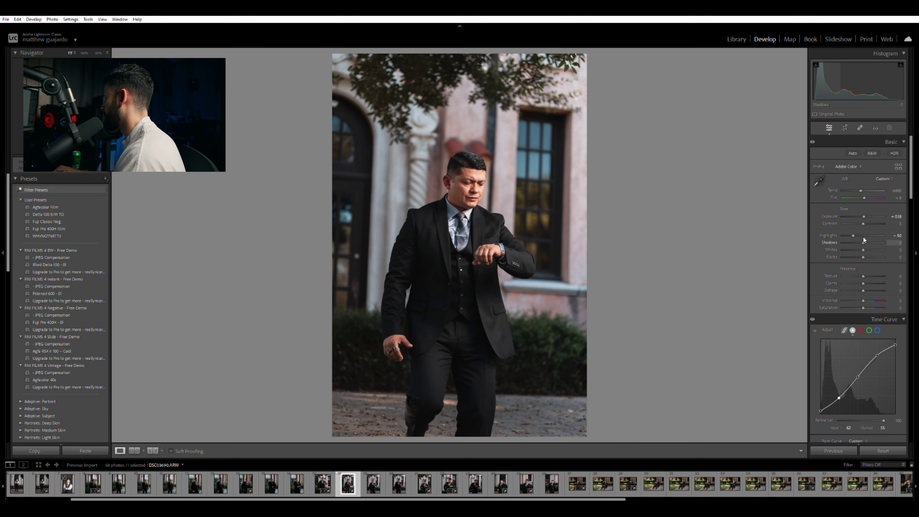
- Set the shadows to +20 and the blacks to -10
left_click_drag(872, 237, 873, 238)
left_click_drag(867, 236, 866, 236)
left_click(896, 242)
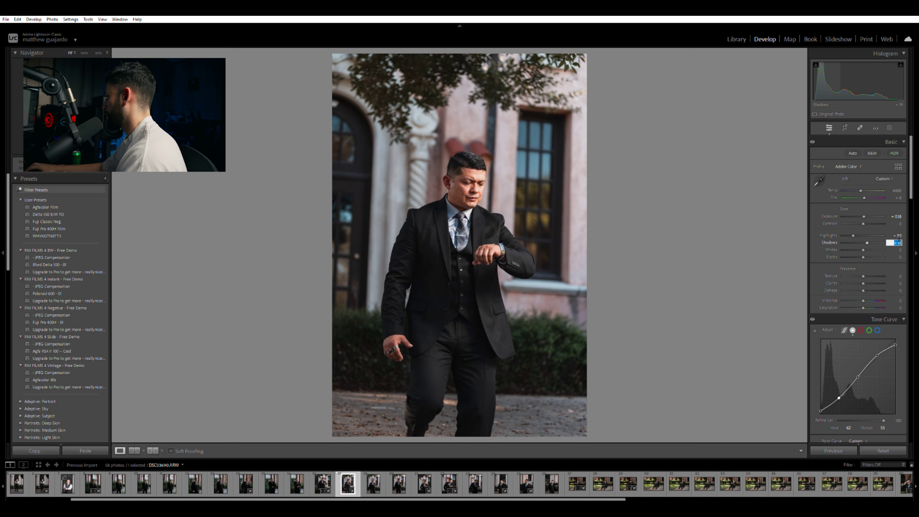
key("Return")
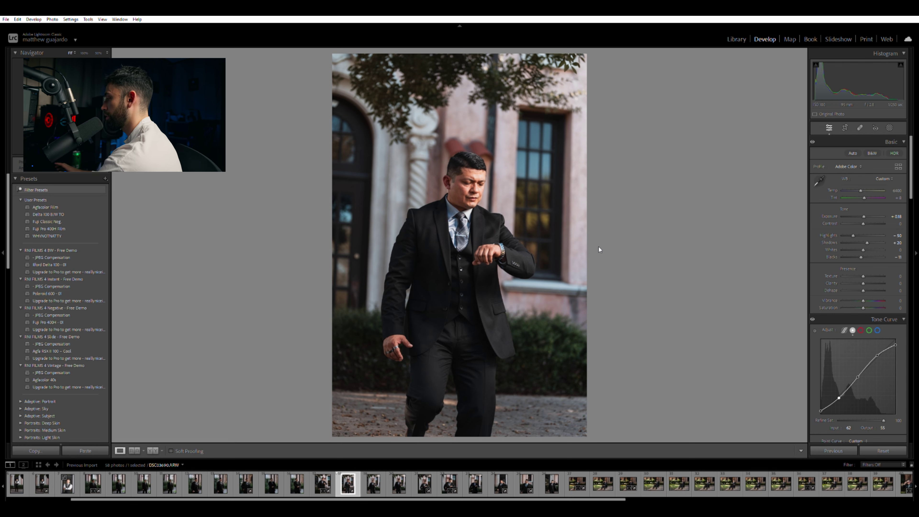
- Compare the edited photo with its original version by switching between the before and after views
key("backslash")
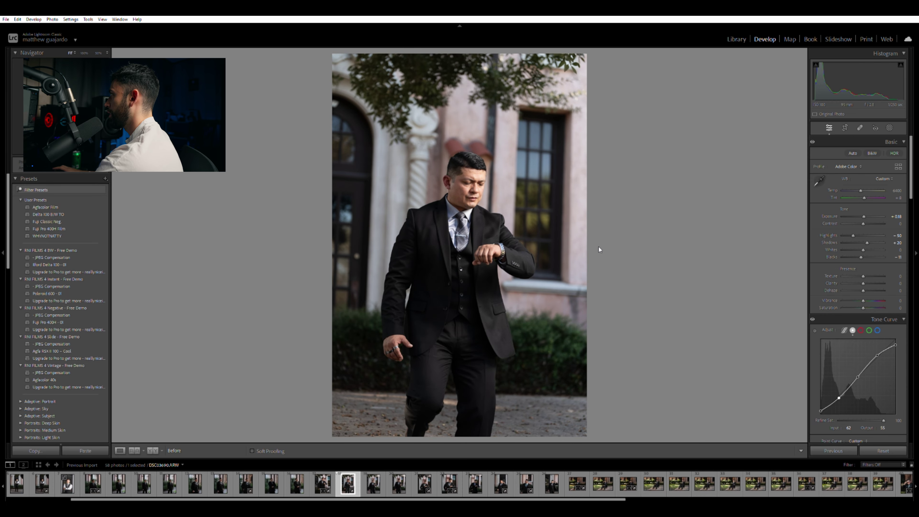
key("backslash")
key("backslash")
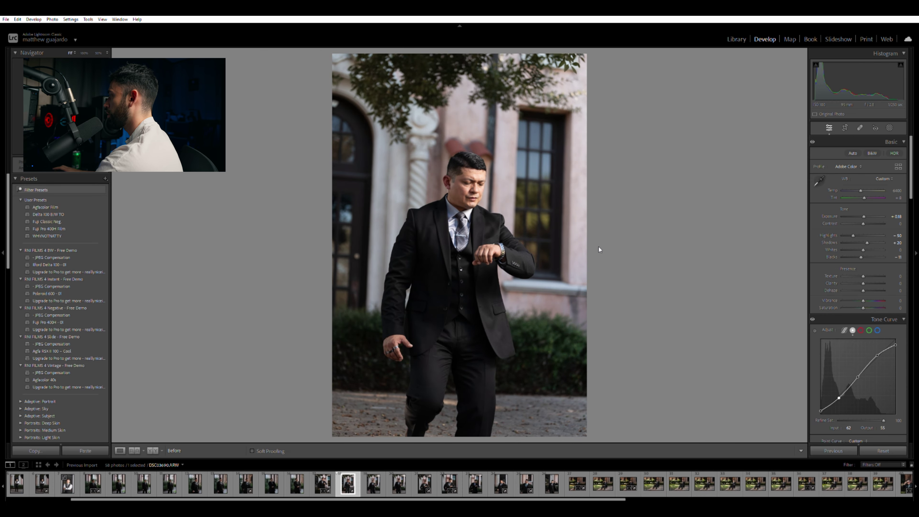
key("backslash")
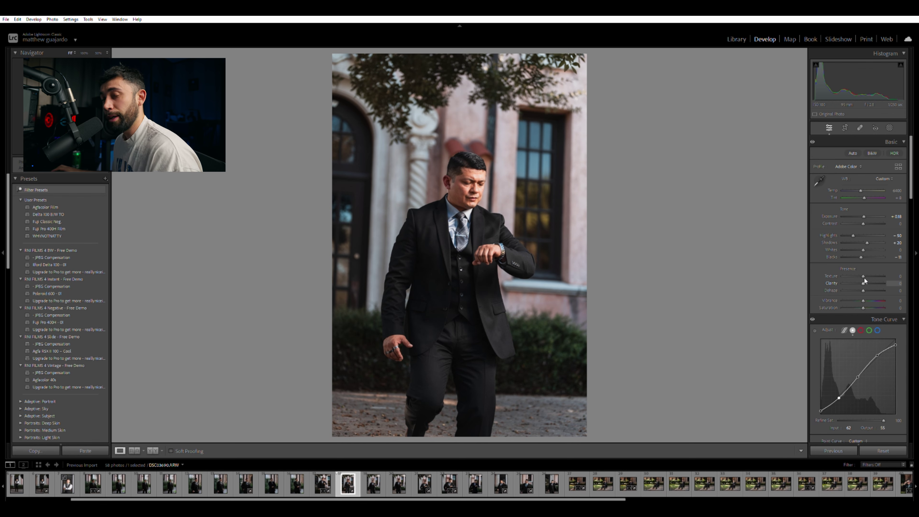
- Set the photo's texture to +5
left_click(896, 277)
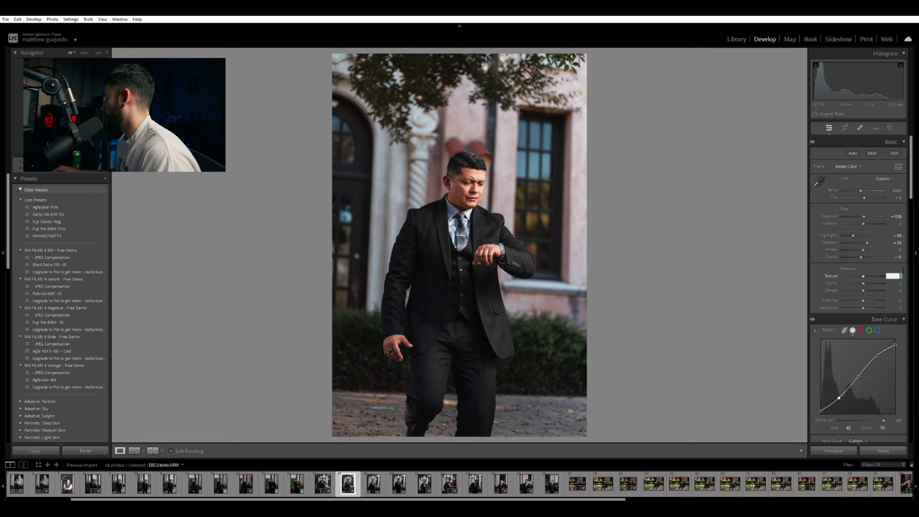
type("5")
key("Return")
- Try clarity between -100 and about +80, judging the effect on the man's face up close and on the whole photo
key("z")
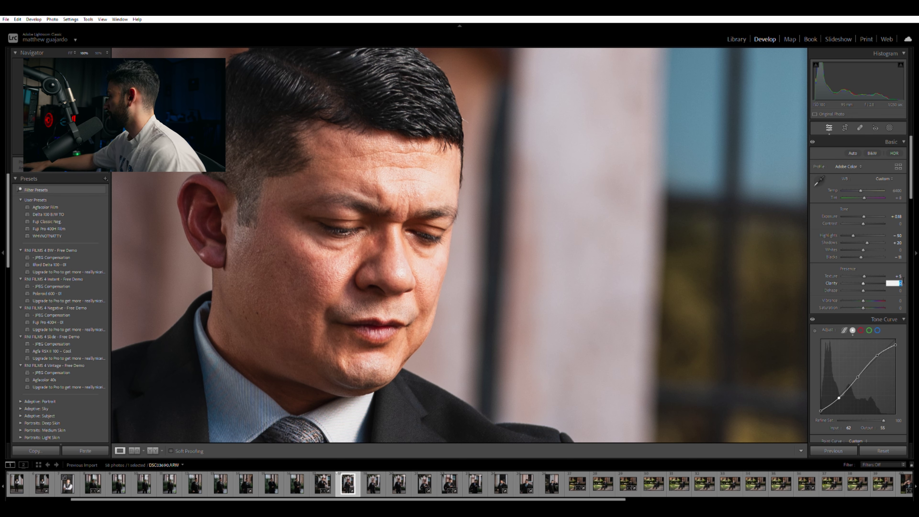
left_click_drag(901, 279, 902, 279)
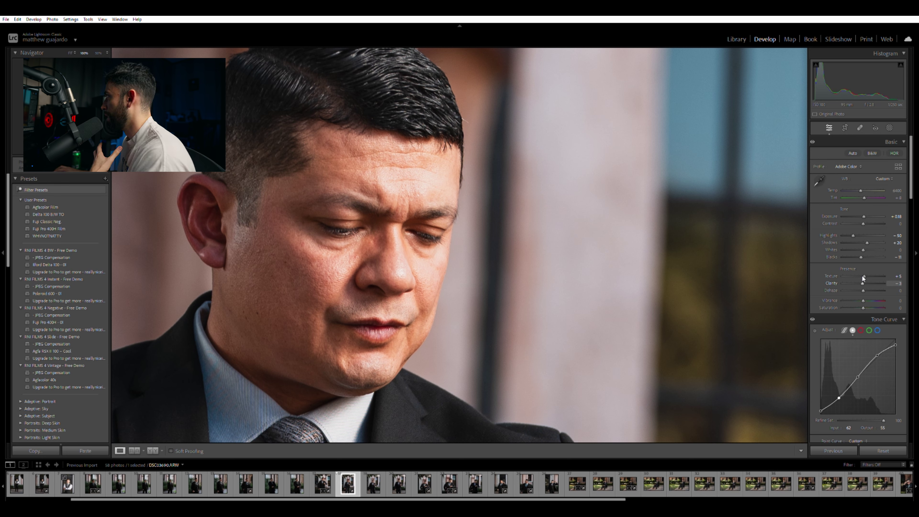
left_click_drag(862, 277, 851, 277)
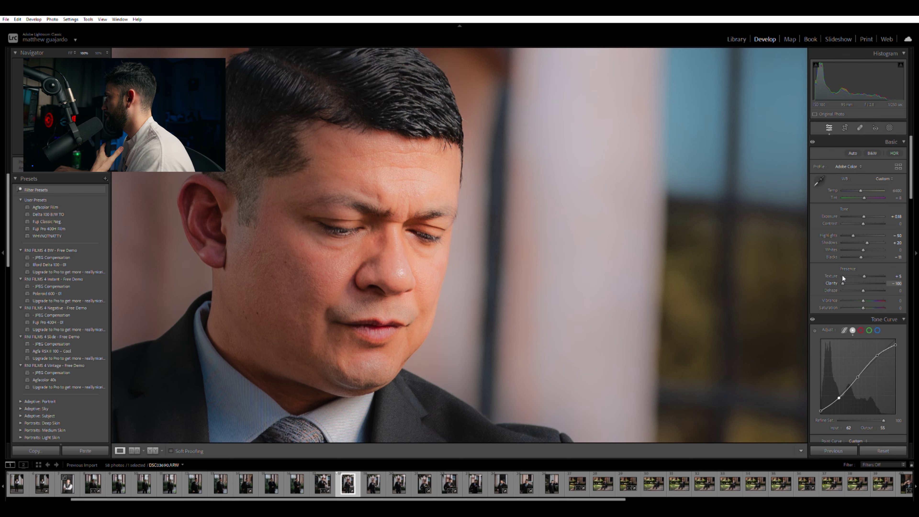
left_click(564, 272)
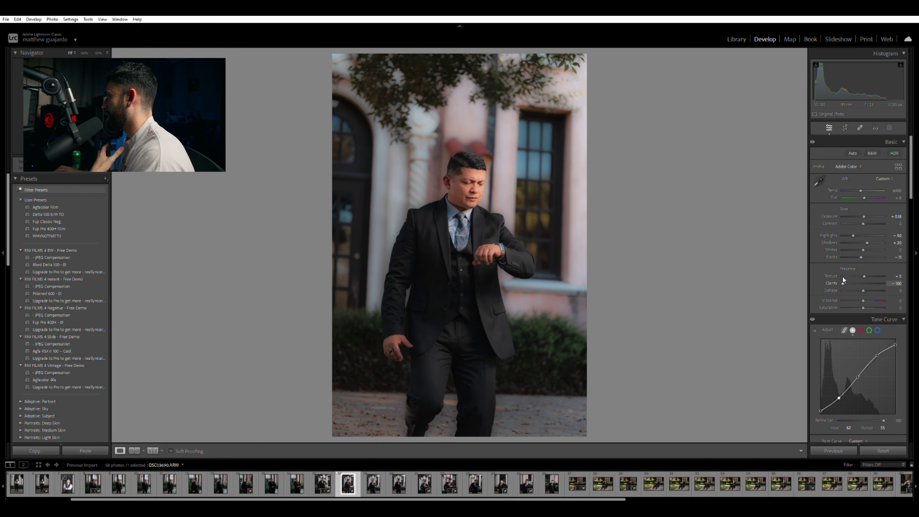
left_click_drag(846, 278, 855, 278)
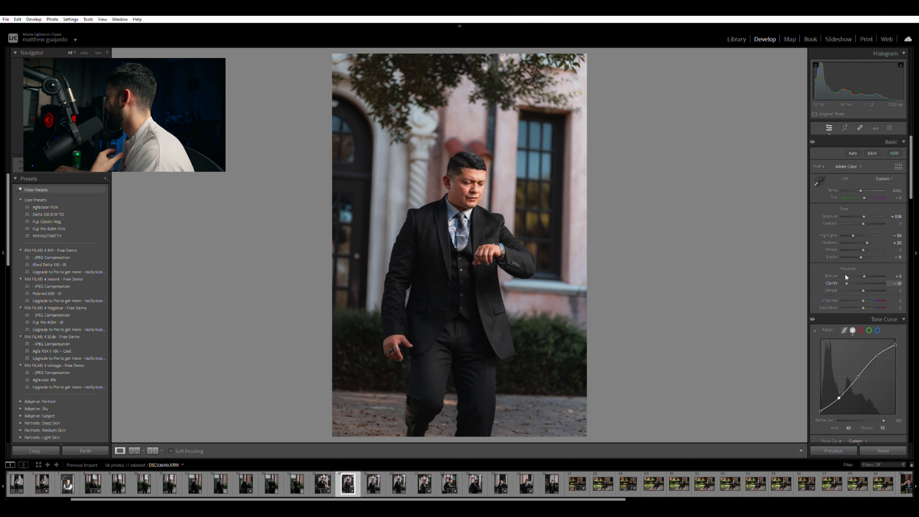
left_click_drag(845, 274, 823, 273)
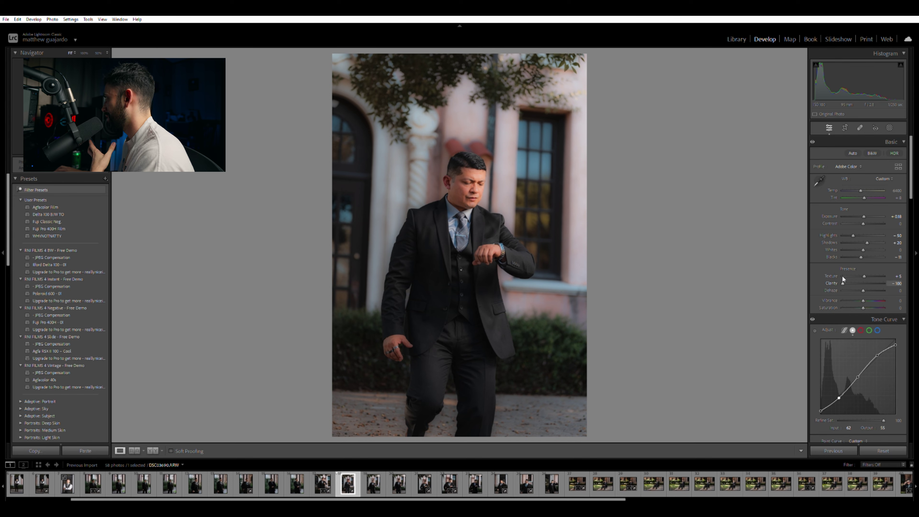
left_click_drag(847, 276, 885, 277)
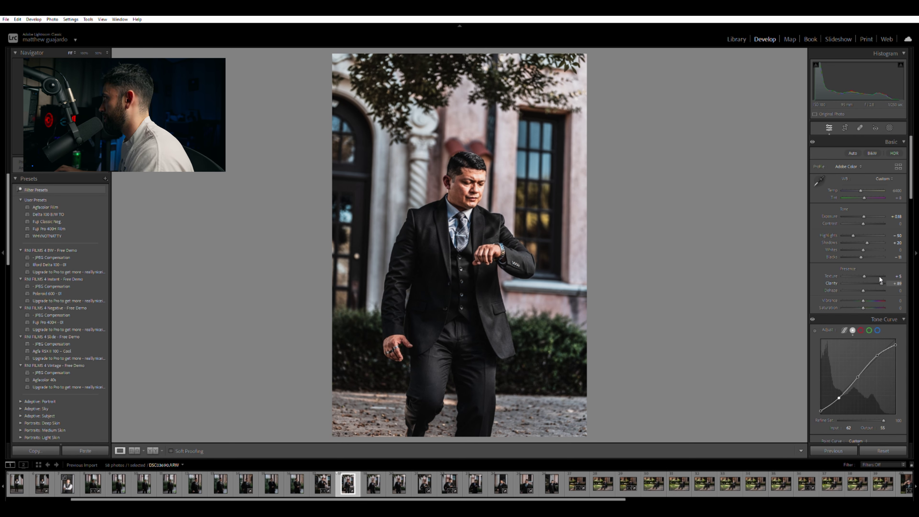
left_click_drag(881, 277, 867, 281)
left_click(499, 187)
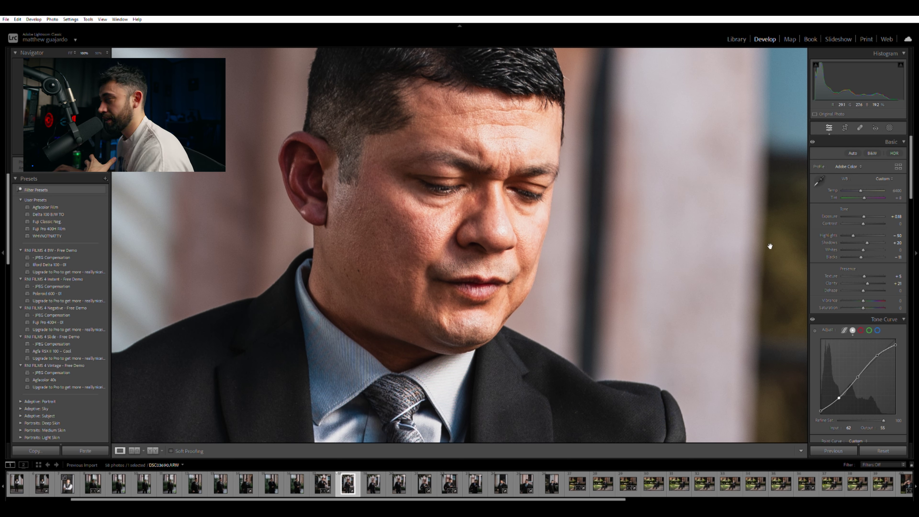
- Set the photo's clarity to -3
left_click(899, 283)
type("-3")
key("Return")
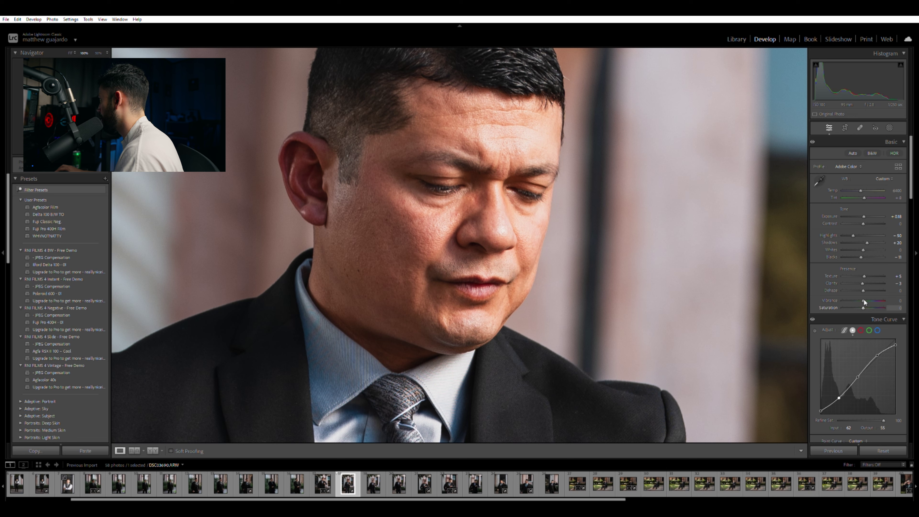
- Set the saturation to -20 and the vibrance to +35
left_click(895, 306)
type("-20")
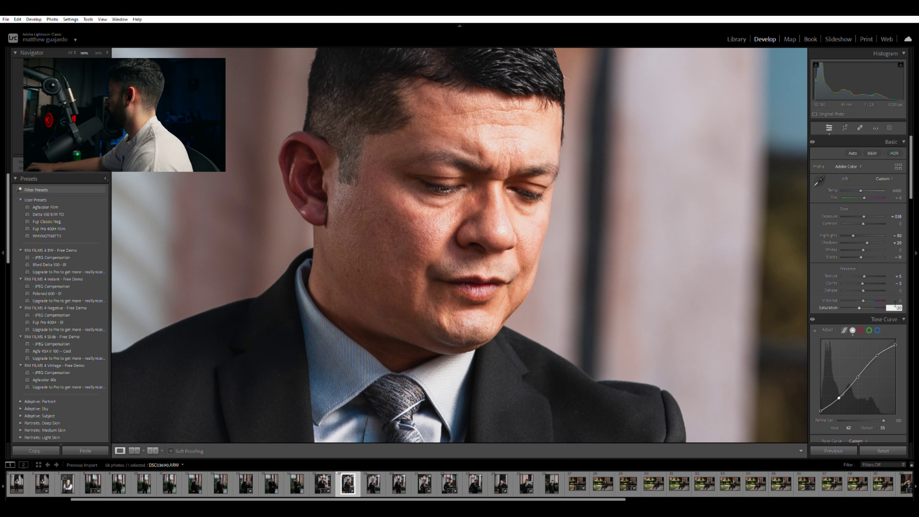
left_click(897, 300)
type("35")
key("Return")
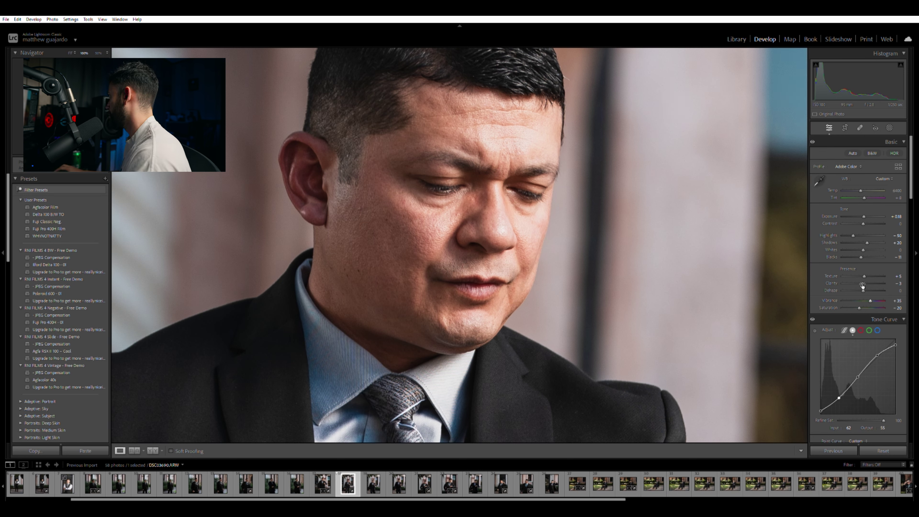
- Set the vibrance to +40 and the saturation to -10, and check the face without the basic adjustments
left_click(901, 299)
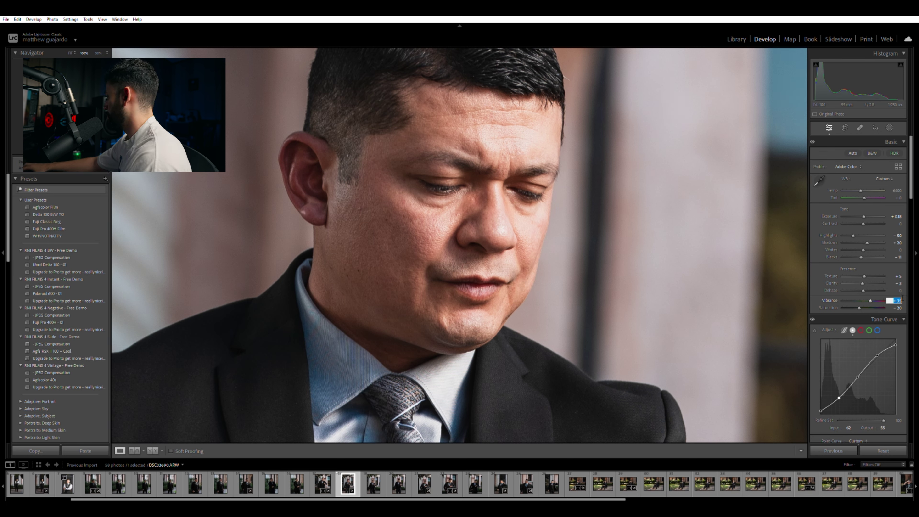
type("40")
key("Return")
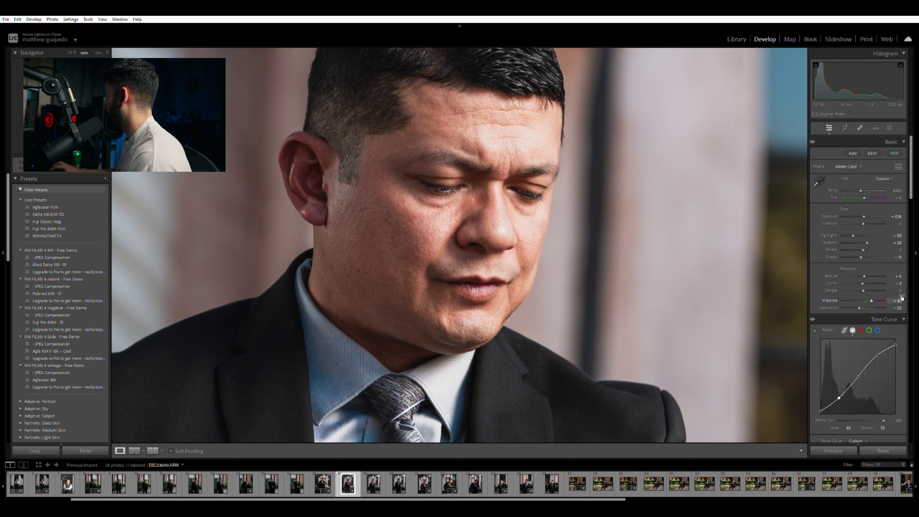
left_click(899, 307)
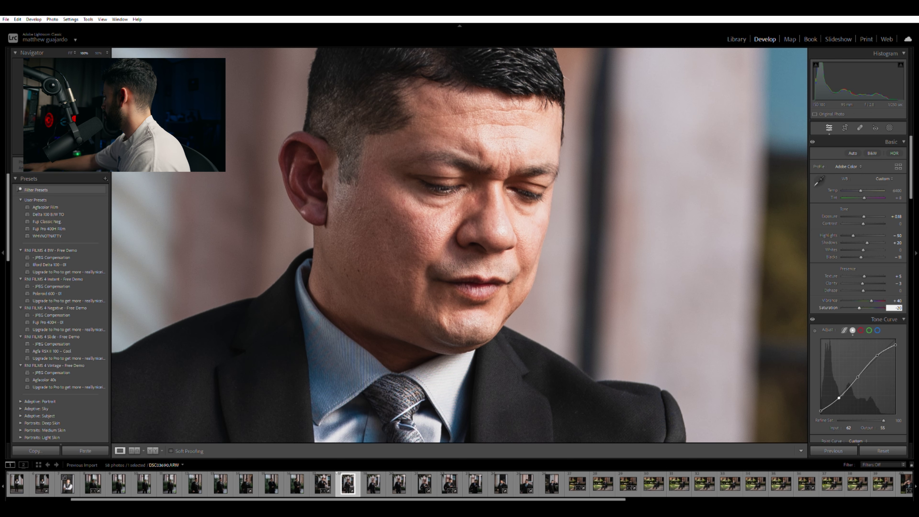
type("-2")
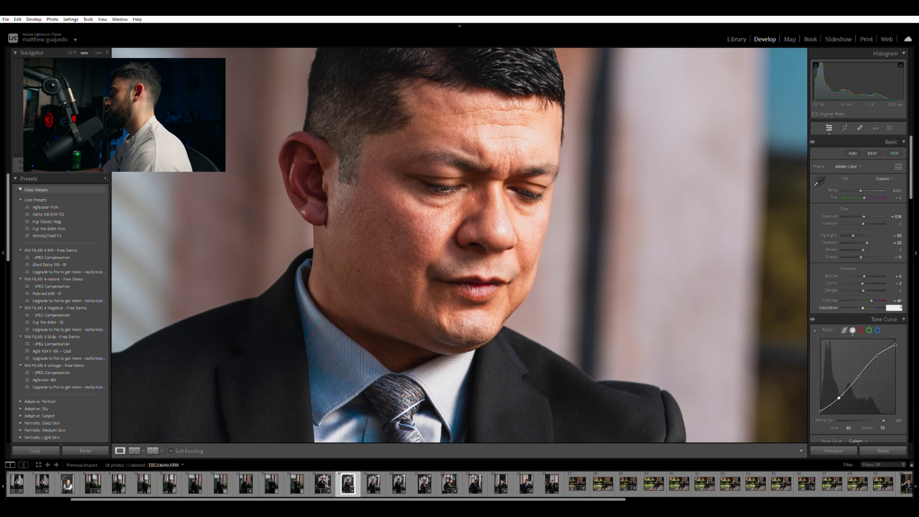
key("Return")
left_click(900, 307)
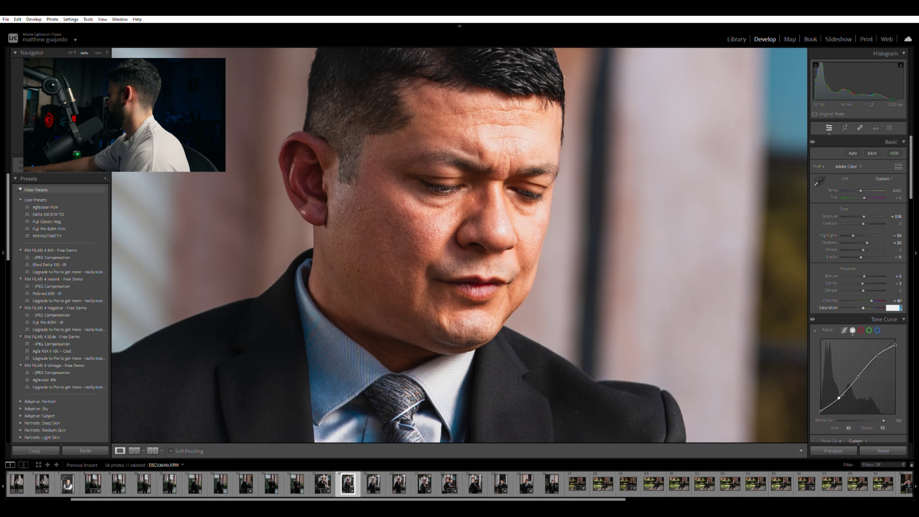
type("-10")
key("Return")
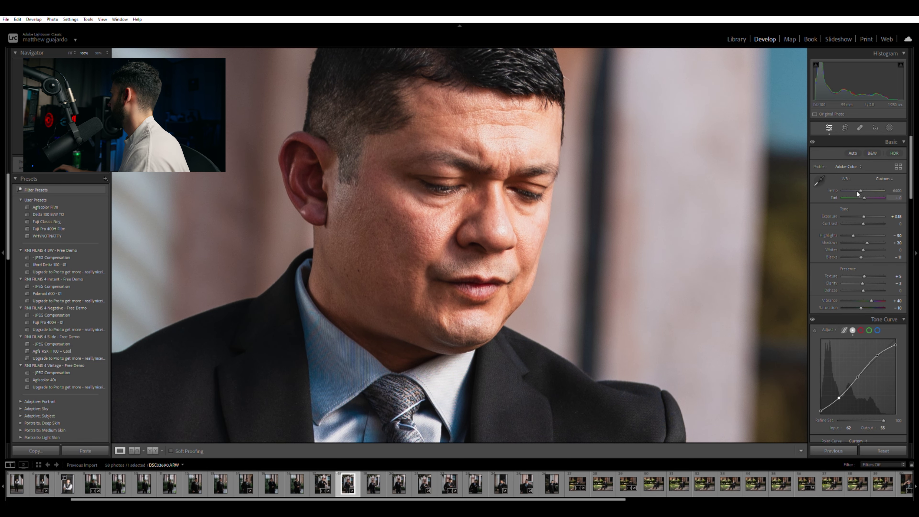
left_click(813, 141)
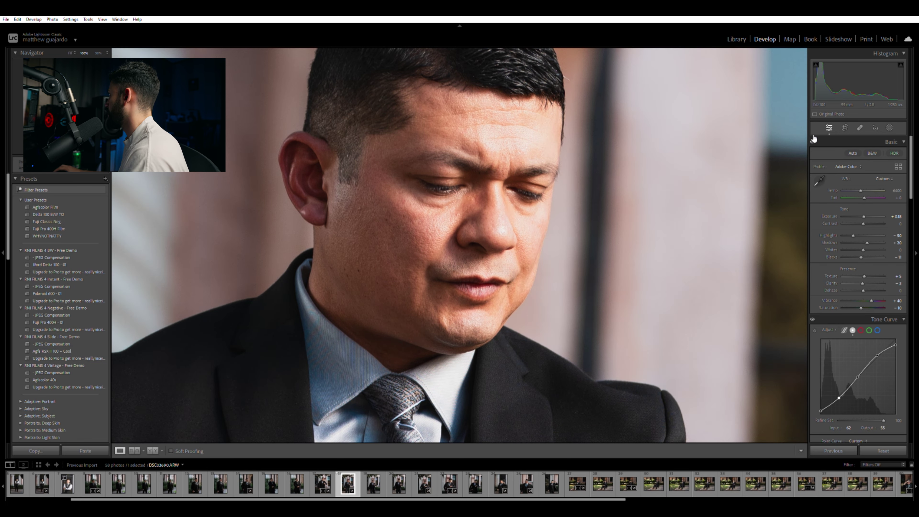
- Set the contrast to -10 while viewing the whole photo
key("z")
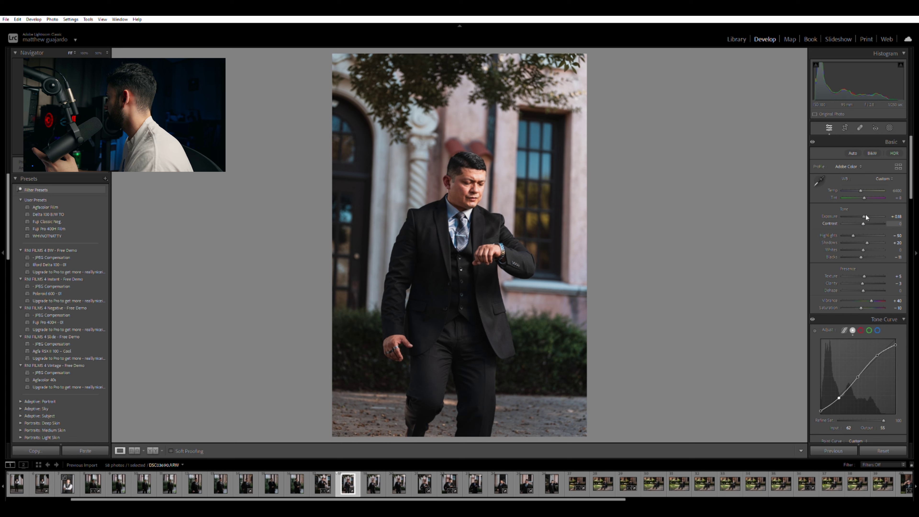
left_click_drag(864, 221, 863, 218)
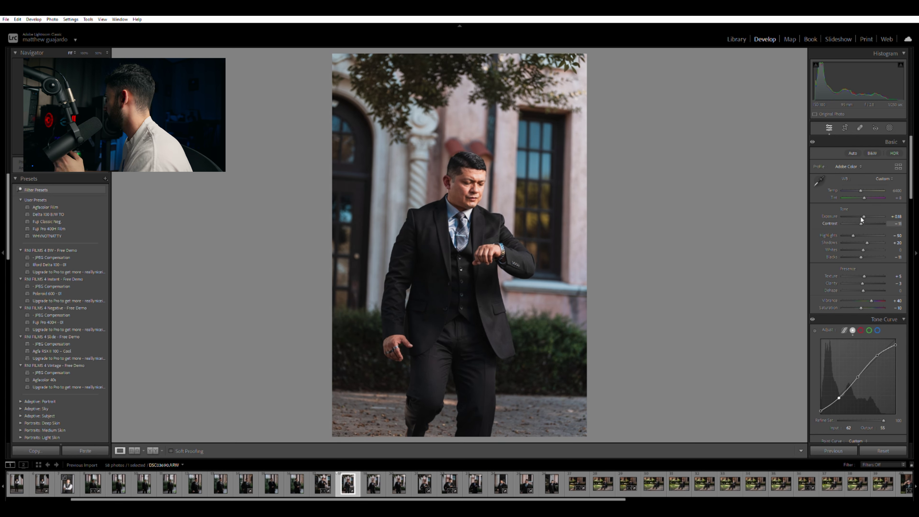
left_click_drag(863, 219, 862, 220)
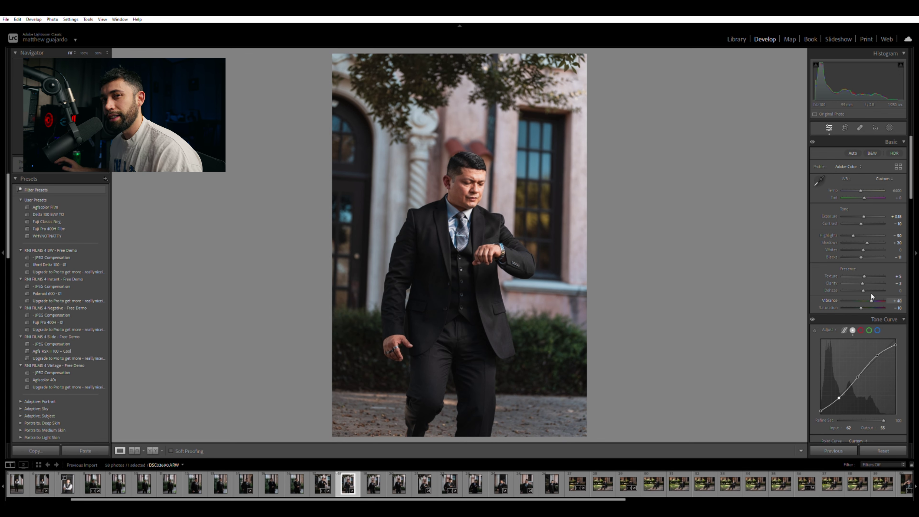
- Try a 4 x 5 / 8 x 10 crop tightened slightly around the man, and reset the crop
scroll(904, 293, "down", 5)
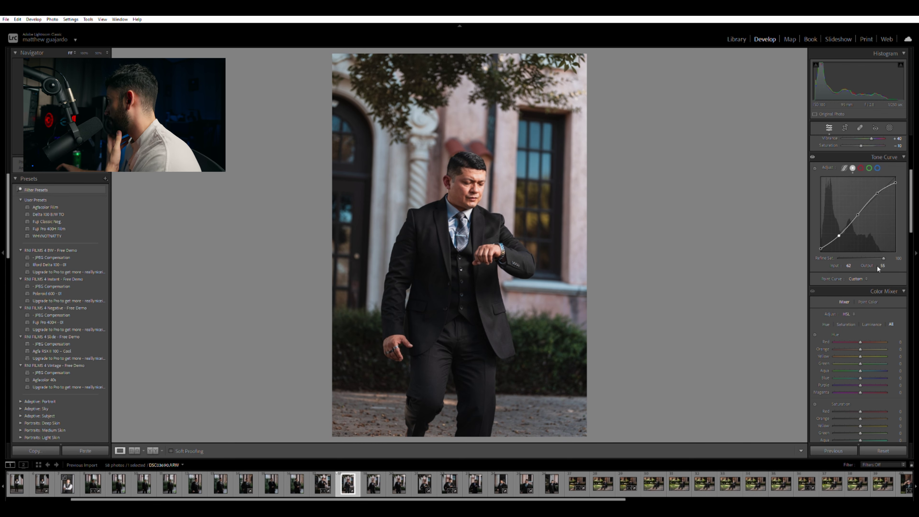
left_click(849, 122)
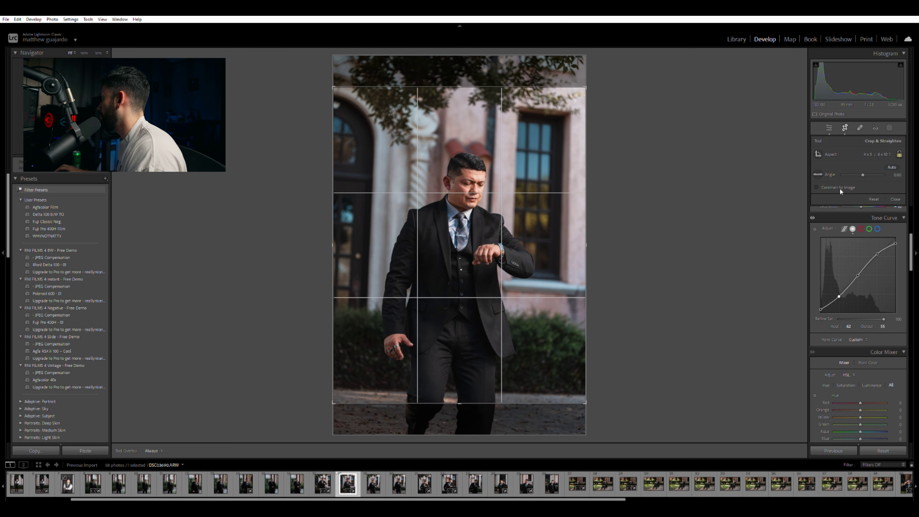
left_click_drag(533, 240, 532, 250)
left_click_drag(334, 402, 341, 396)
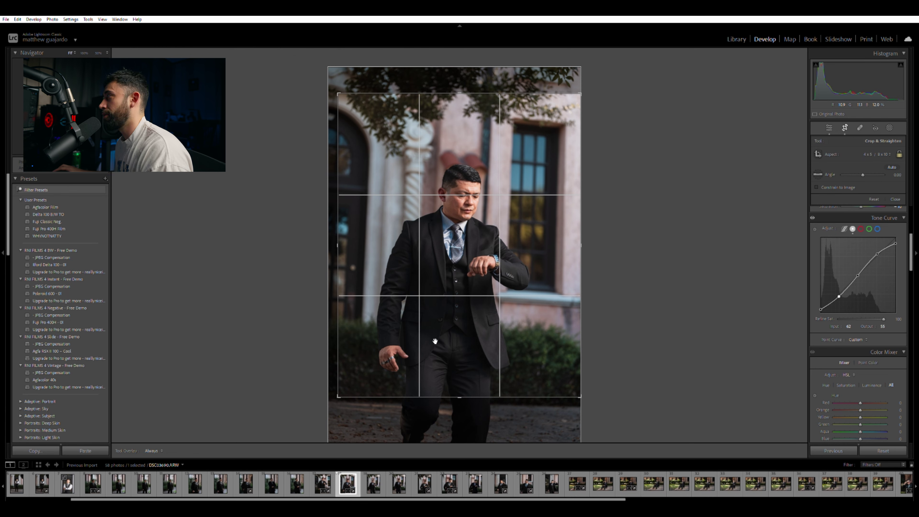
left_click(846, 127)
left_click(848, 125)
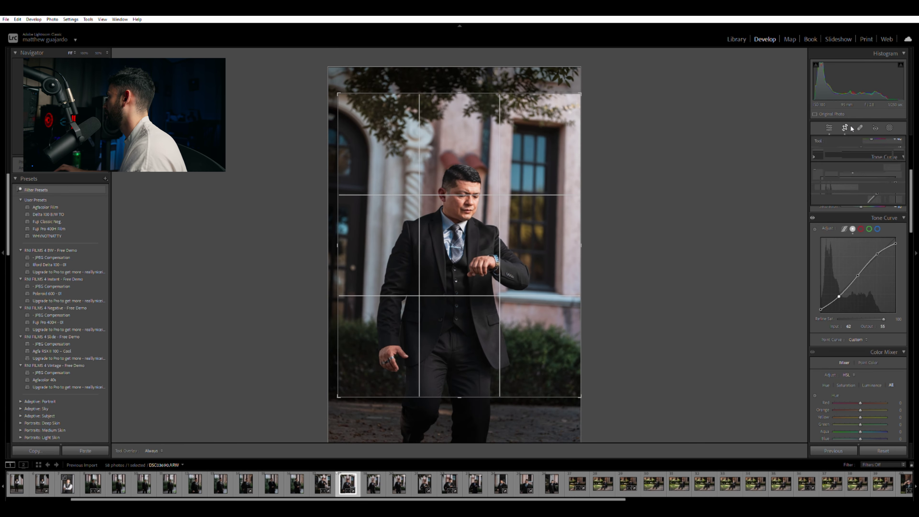
key("ctrl+alt+r")
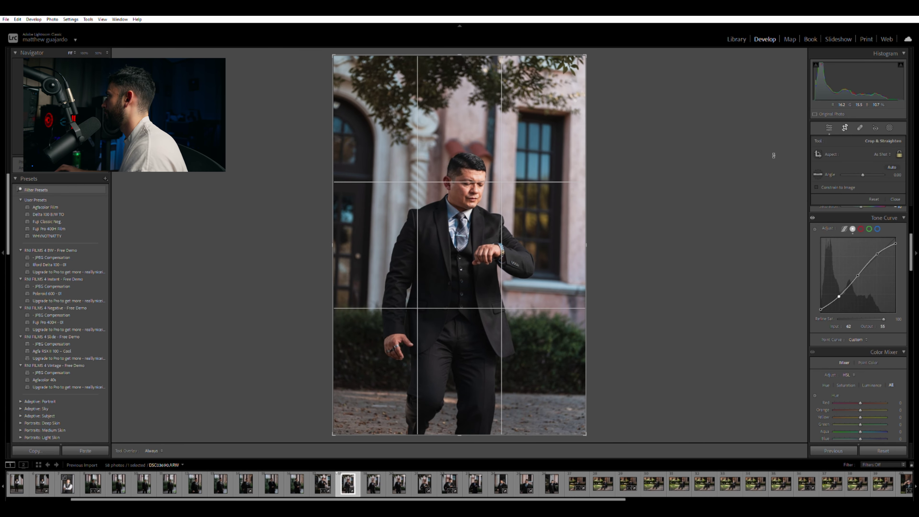
left_click(847, 124)
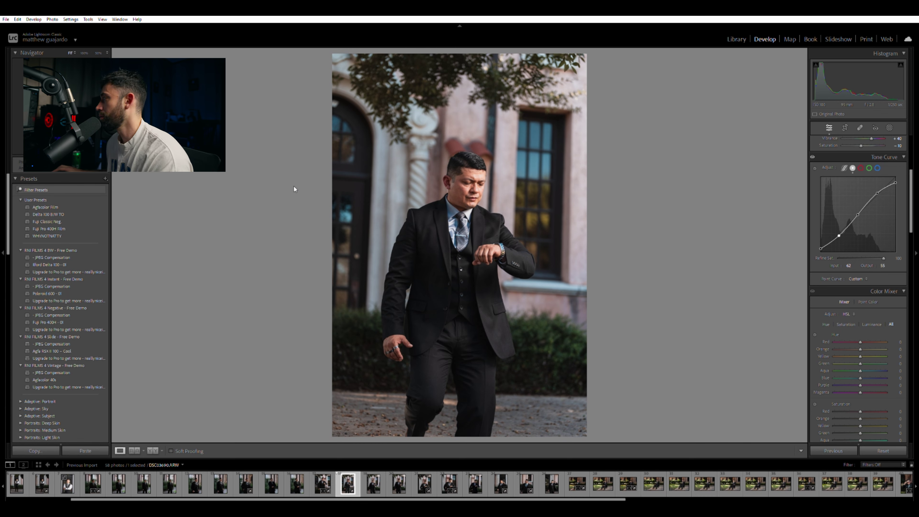
- Crop the photo to 4 x 5 / 8 x 10 around the man's upper body and try the frame in landscape orientation
left_click(845, 128)
left_click(873, 155)
left_click(842, 189)
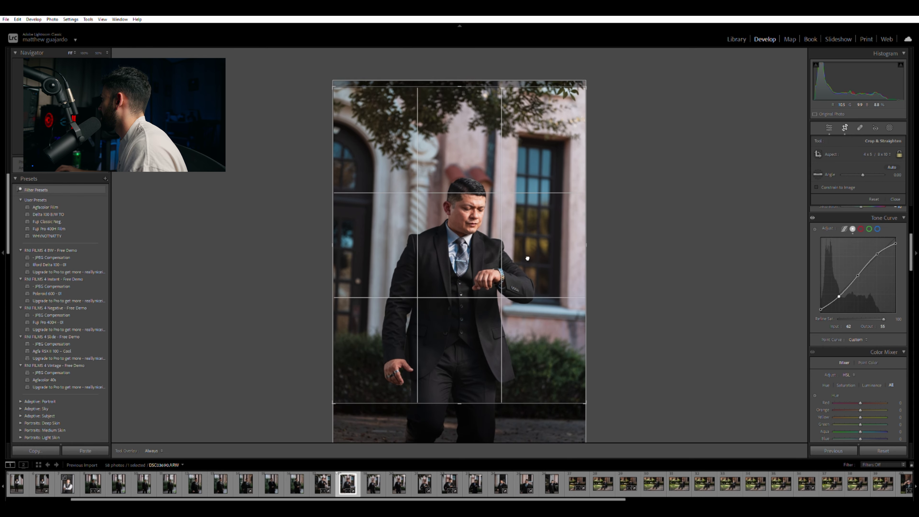
left_click_drag(336, 401, 361, 379)
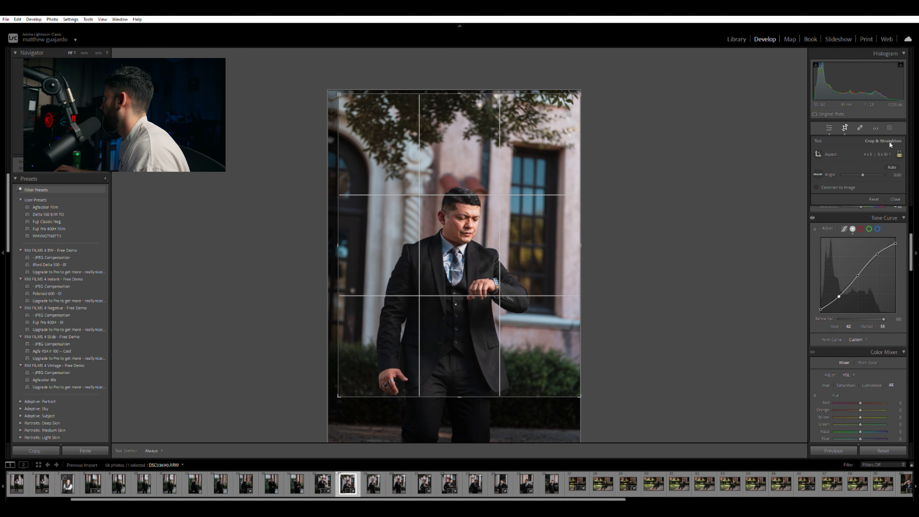
left_click(847, 125)
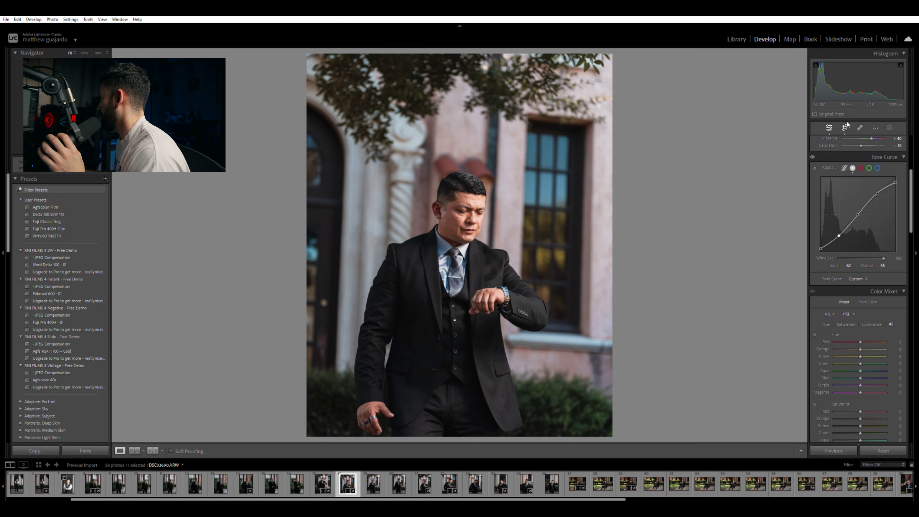
left_click(846, 127)
key("x")
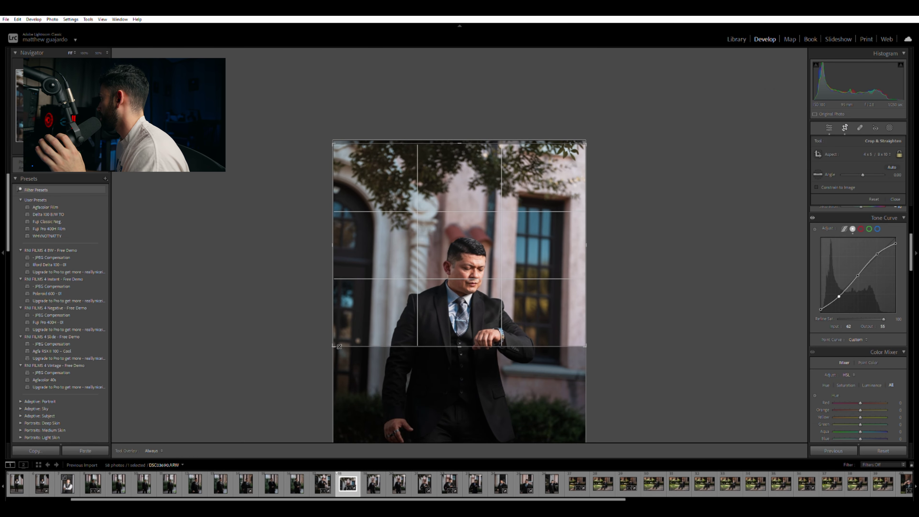
- Reset the crop and recrop the photo to 16 x 9 in portrait orientation, with the man centred in the frame
key("ctrl+alt+r")
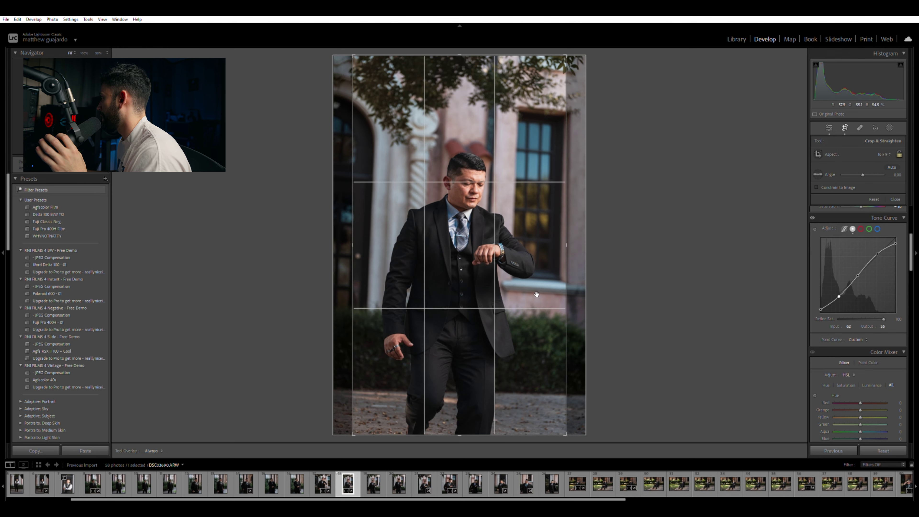
left_click_drag(537, 289, 531, 288)
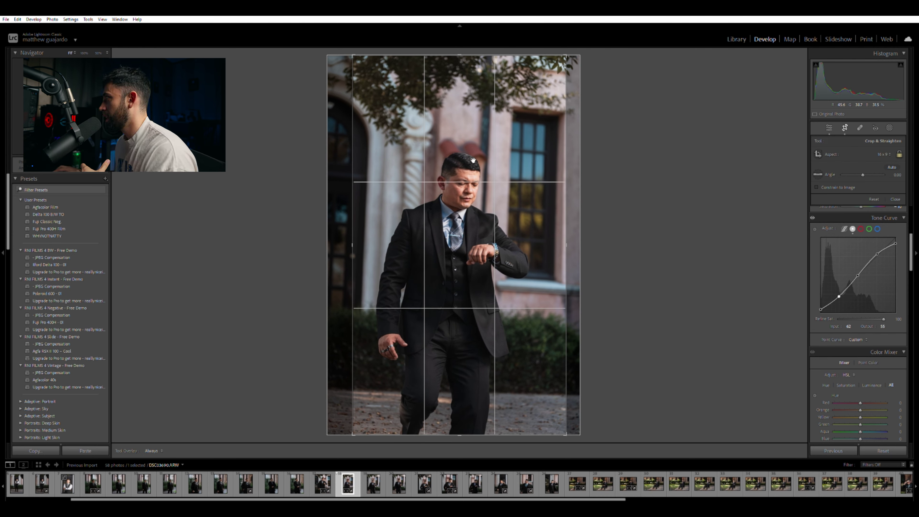
left_click_drag(534, 236, 536, 236)
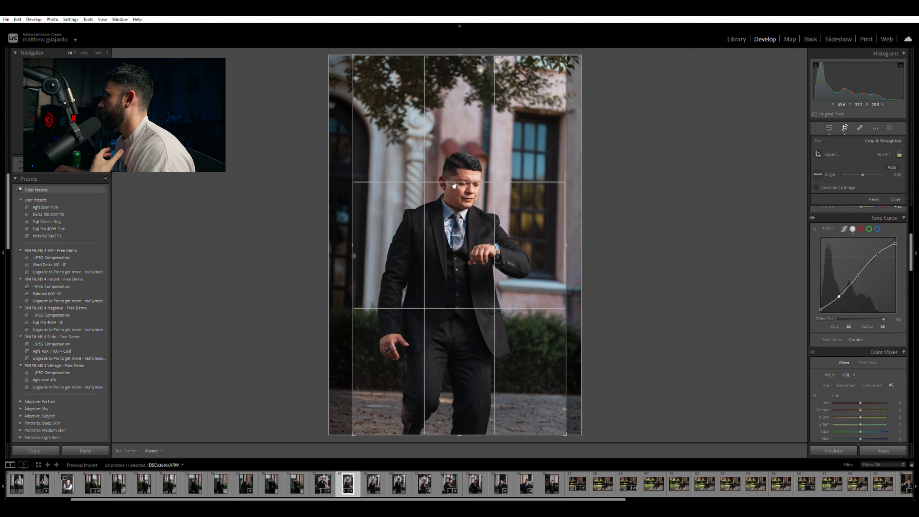
left_click_drag(514, 202, 512, 203)
left_click(566, 53)
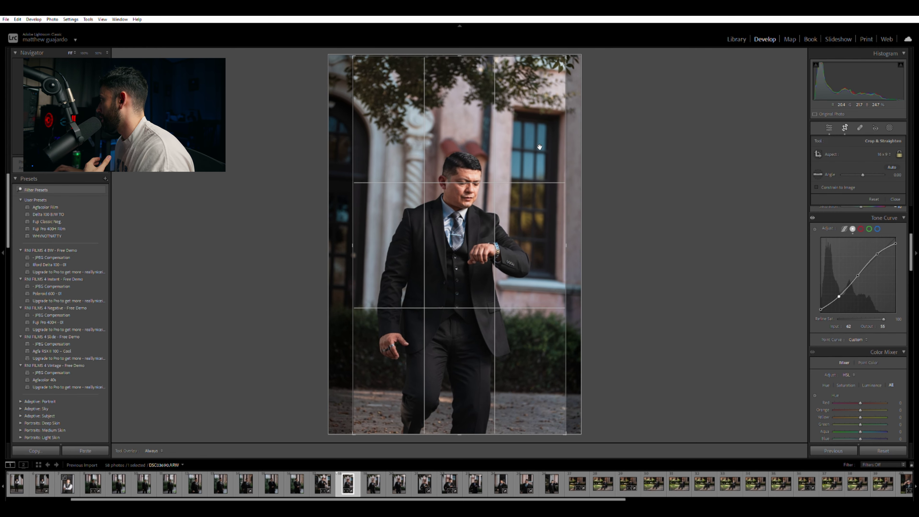
left_click_drag(539, 147, 542, 148)
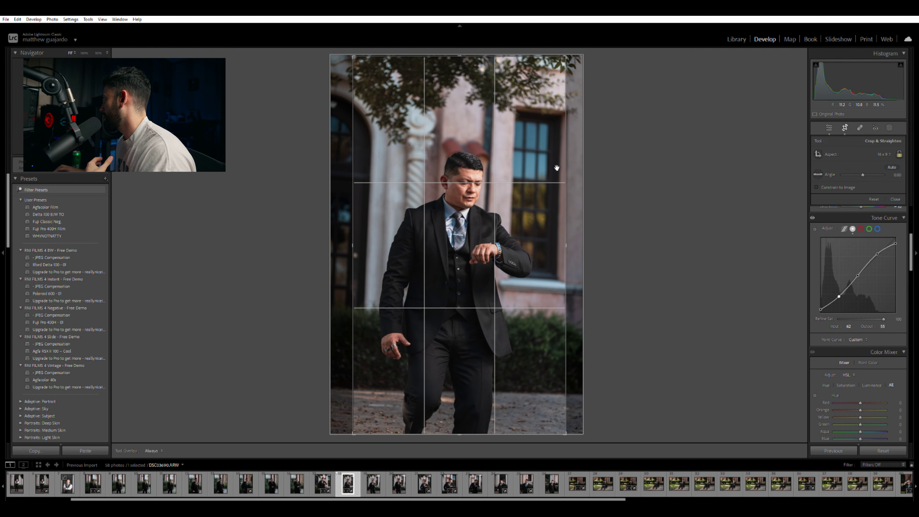
left_click(847, 126)
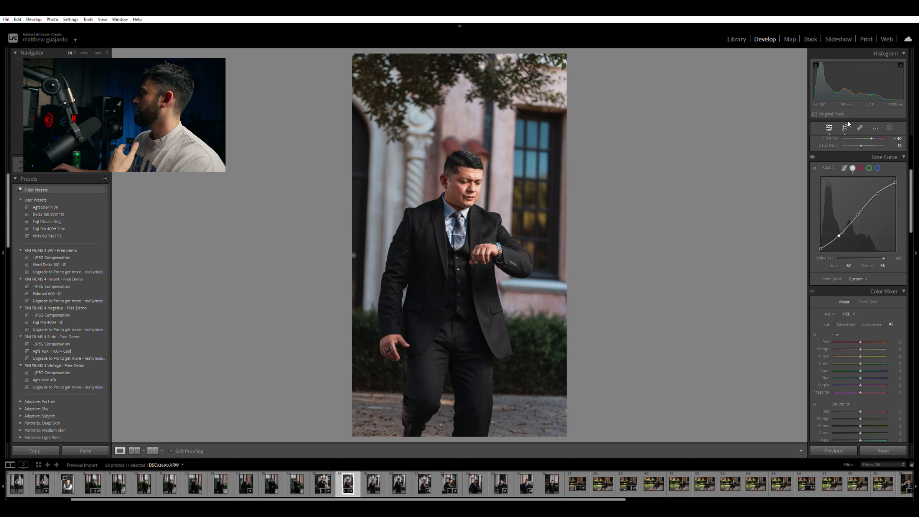
left_click(847, 127)
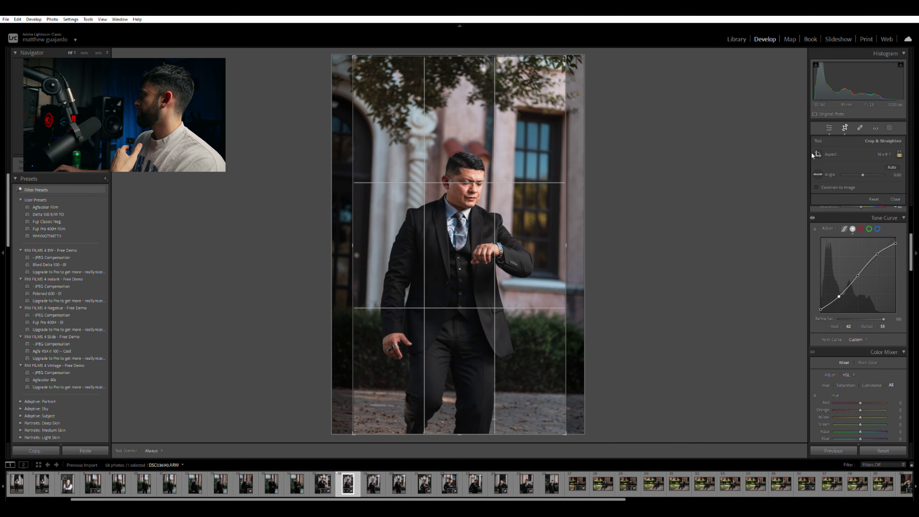
left_click(846, 127)
left_click(847, 126)
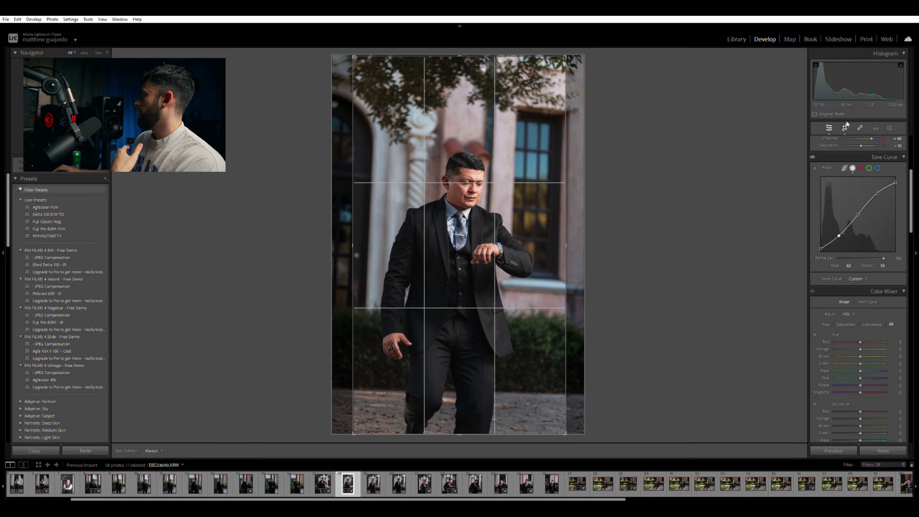
left_click(847, 127)
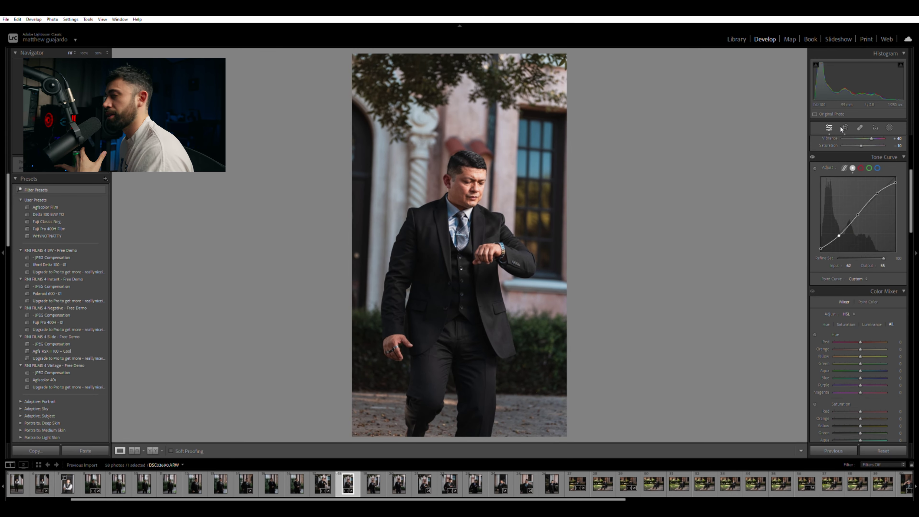
- Apply an Upright perspective correction to the photo and reposition the 16 x 9 crop around the man
scroll(842, 224, "down", 15)
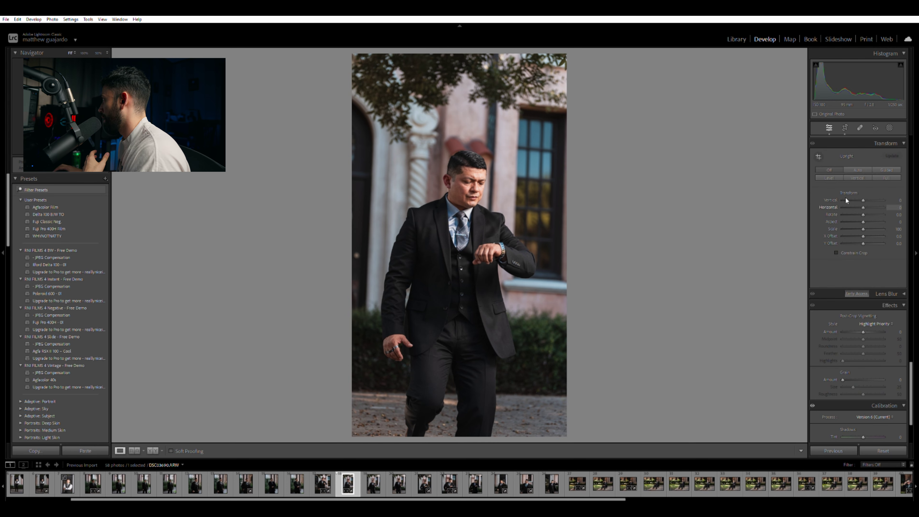
left_click(838, 171)
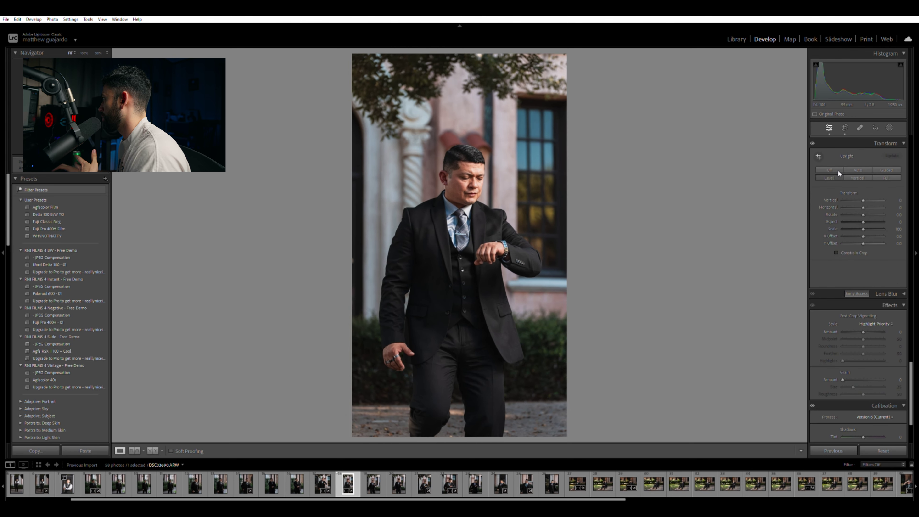
scroll(840, 210, "up", 15)
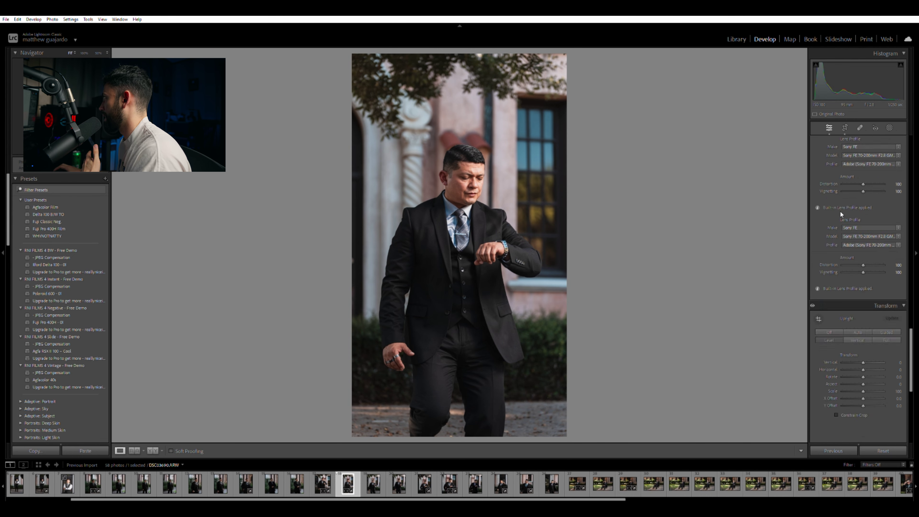
left_click(845, 126)
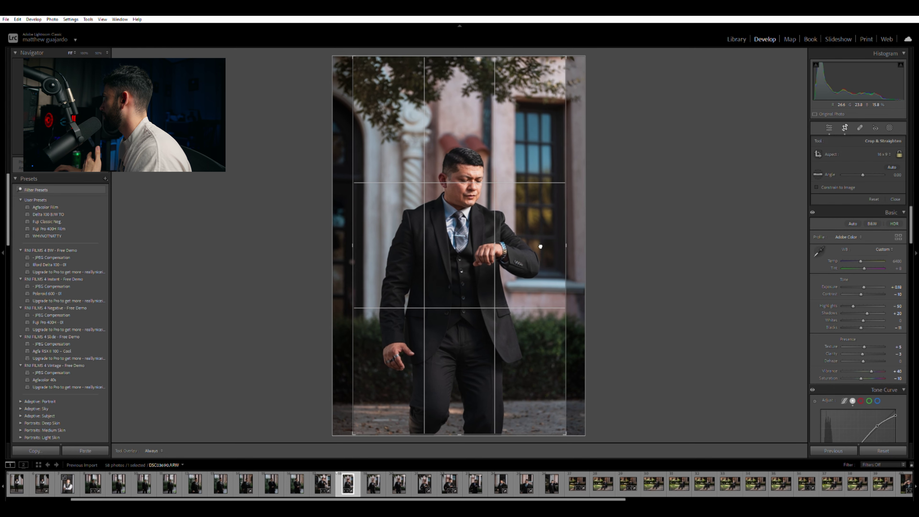
left_click_drag(566, 434, 550, 419)
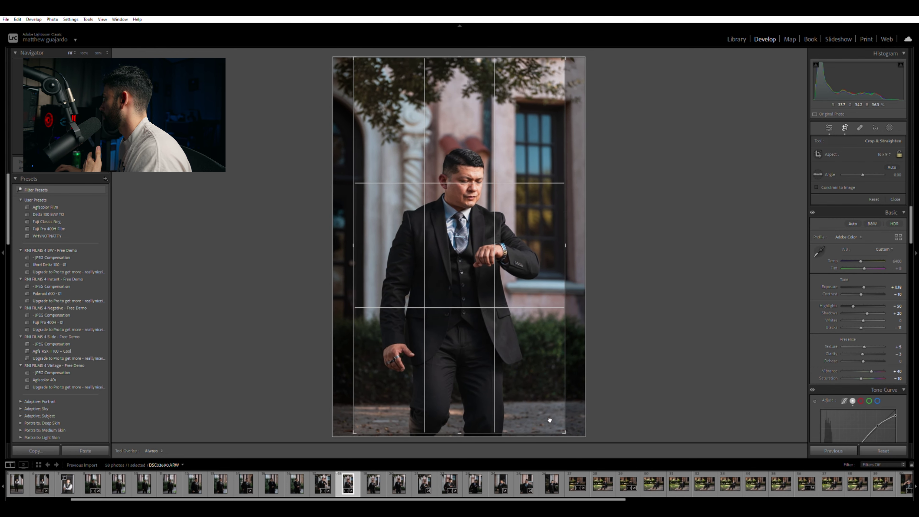
left_click(847, 129)
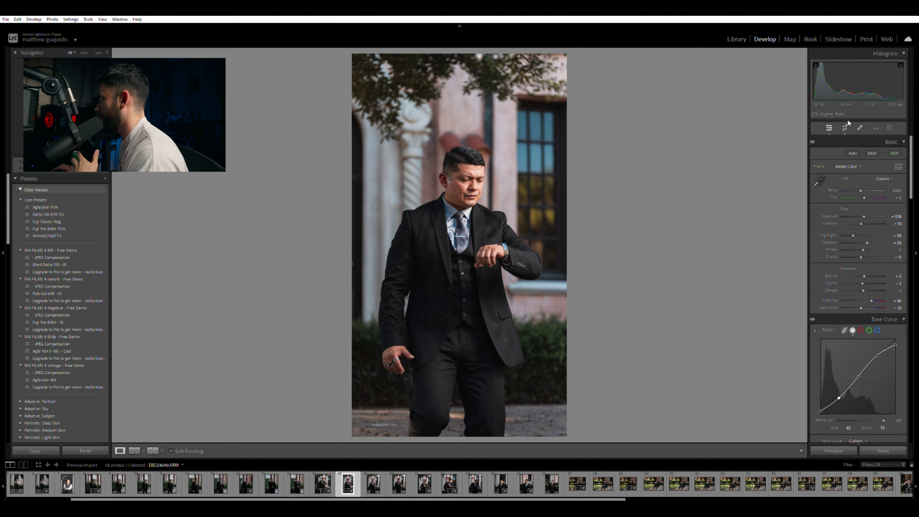
- Set the Color Mixer hue of yellow to -40 and of green to +30
scroll(890, 165, "down", 10)
scroll(886, 230, "down", 6)
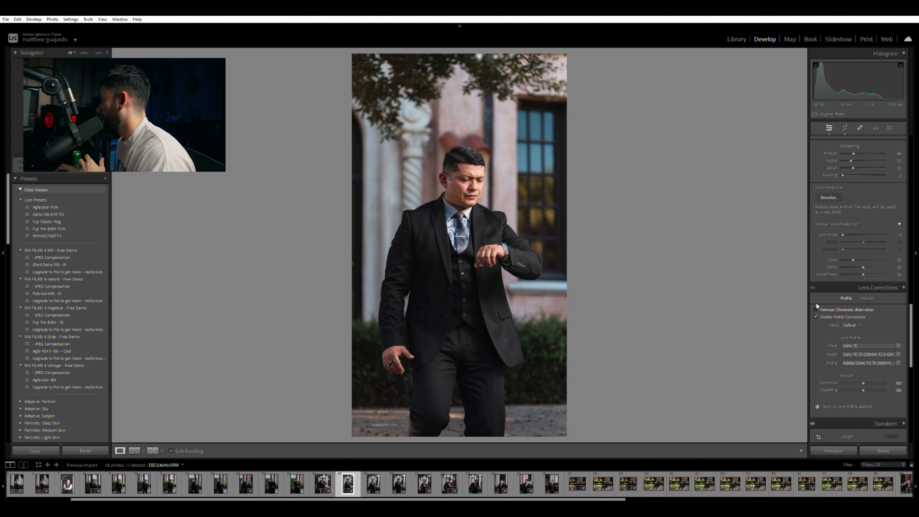
scroll(862, 265, "up", 6)
scroll(862, 266, "up", 4)
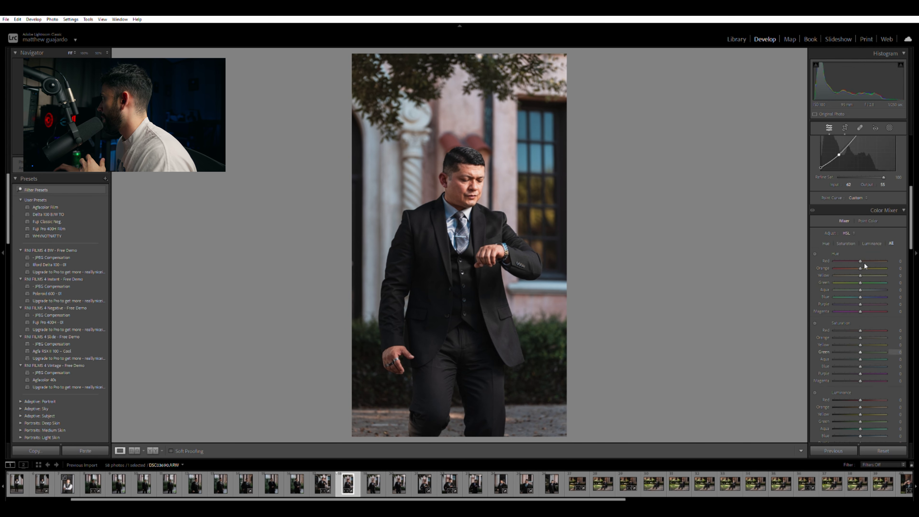
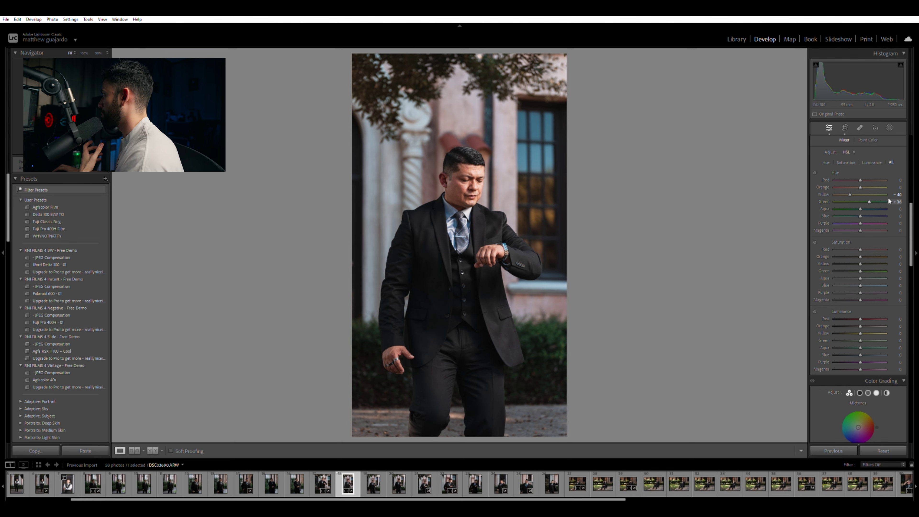
left_click_drag(897, 201, 903, 197)
type("30")
key("Return")
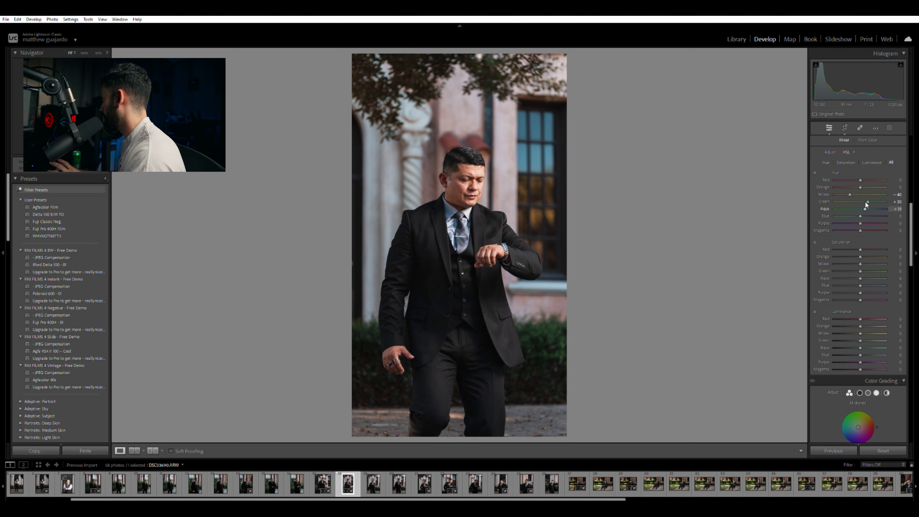
- Set the Color Mixer hue of aqua to +20 and of blue to -20
left_click_drag(898, 209, 899, 205)
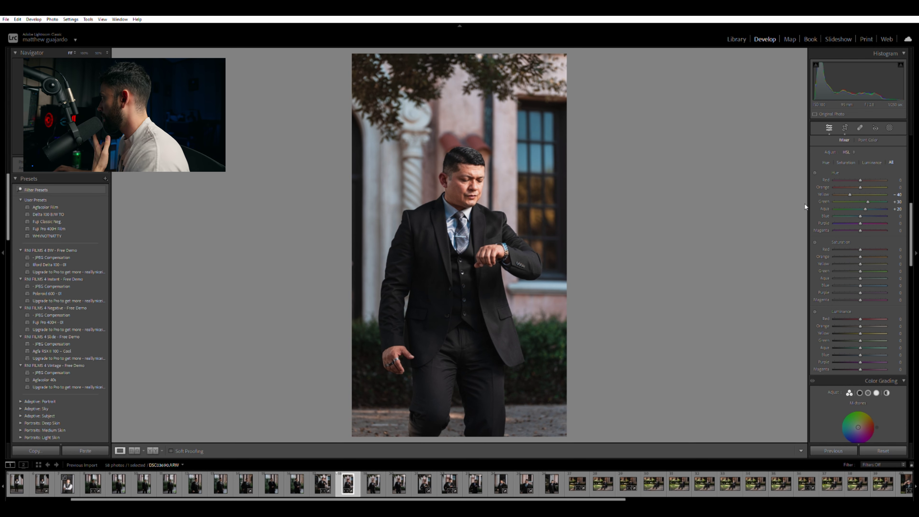
left_click(896, 216)
type("-2")
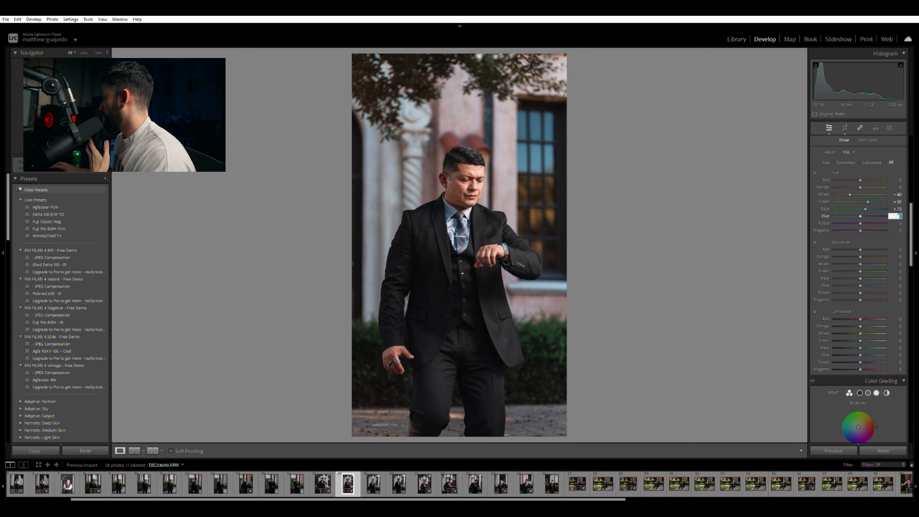
type("0")
key("Return")
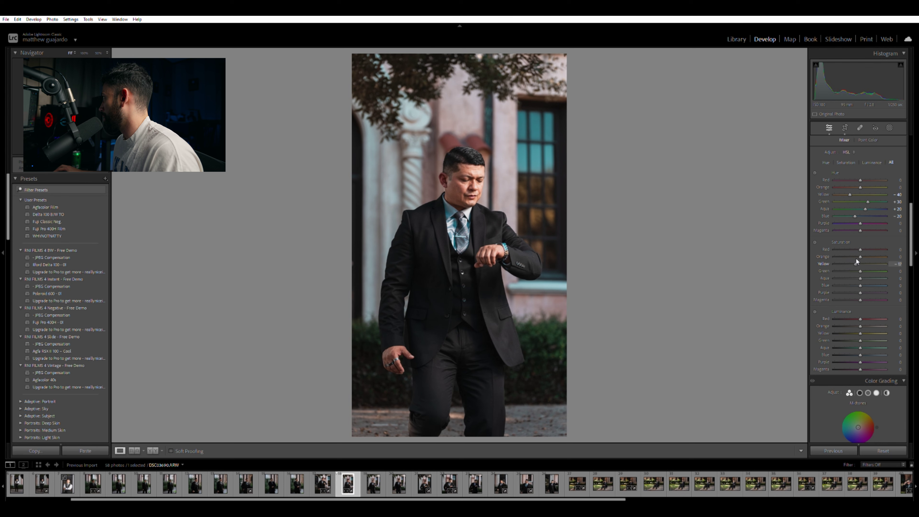
- Set the Color Mixer saturation of yellow to -15 and of blue to -10, and inspect the man's face up close
left_click_drag(856, 259, 857, 258)
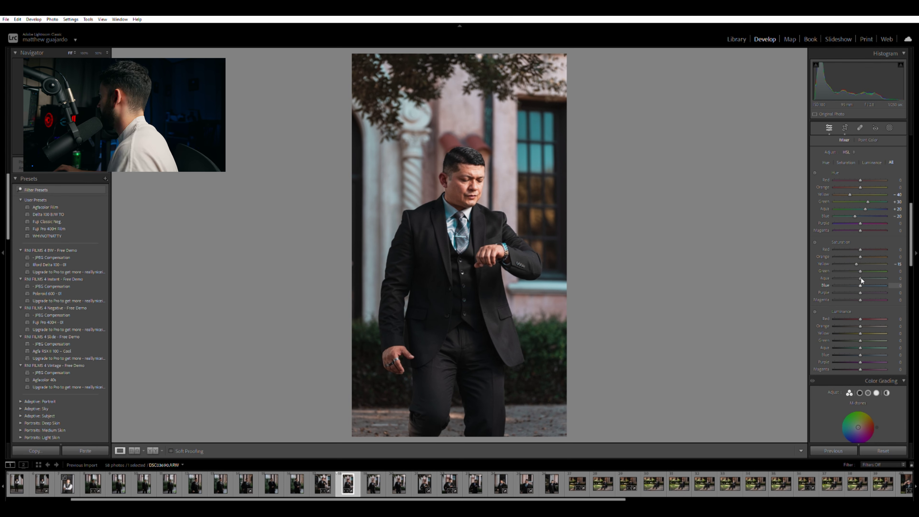
left_click_drag(861, 285, 857, 286)
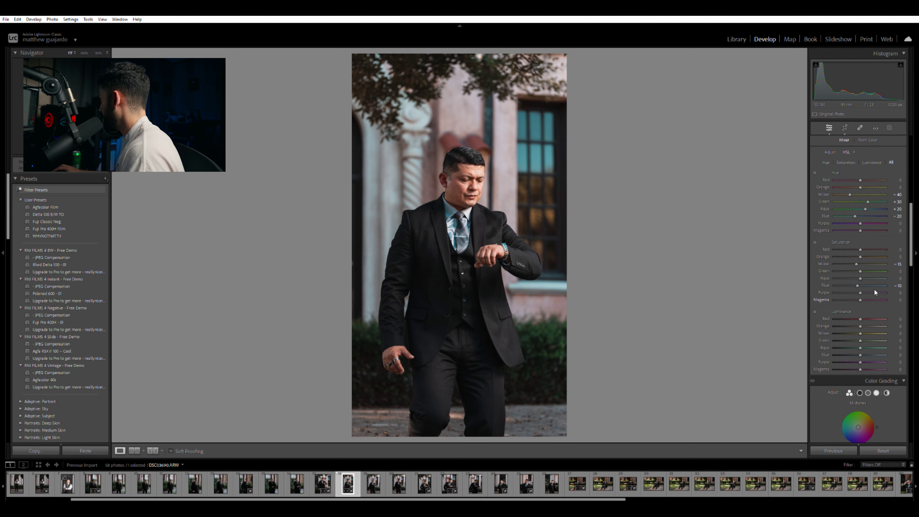
left_click(477, 171)
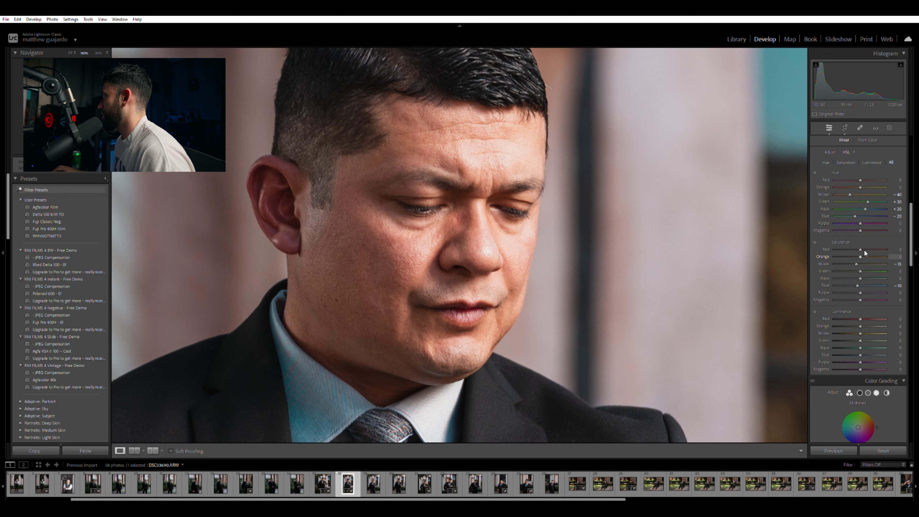
left_click(584, 249)
left_click(583, 242)
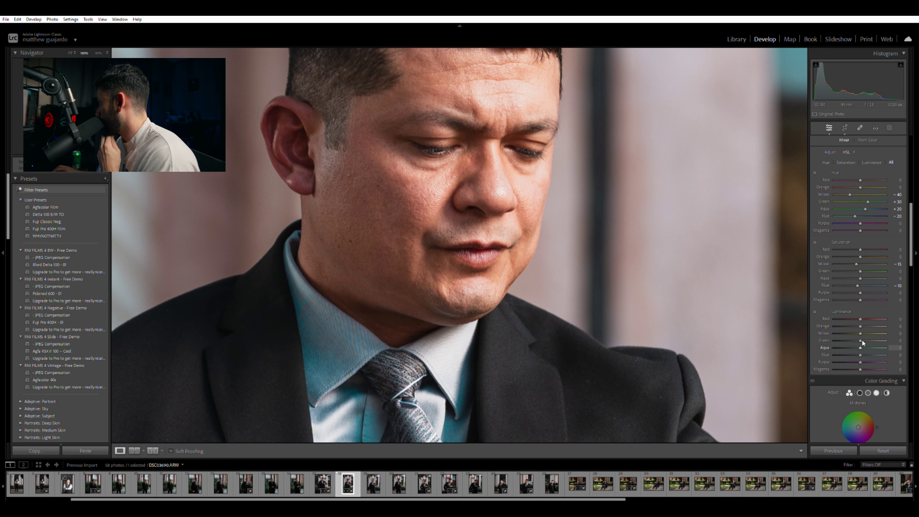
- Set the Color Mixer luminance to +5 for orange, -27 for green and +10 for blue, and return to the whole photo
left_click_drag(861, 335, 857, 335)
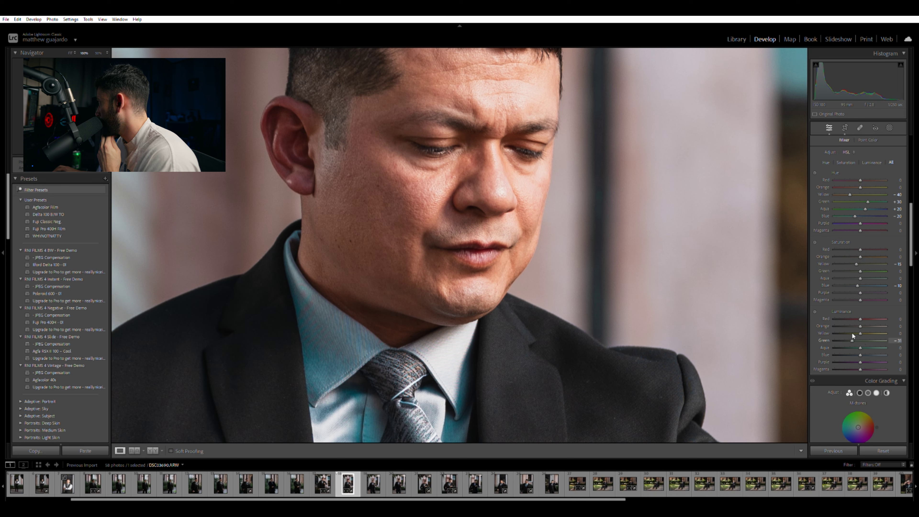
left_click_drag(853, 332, 853, 332)
left_click(669, 280)
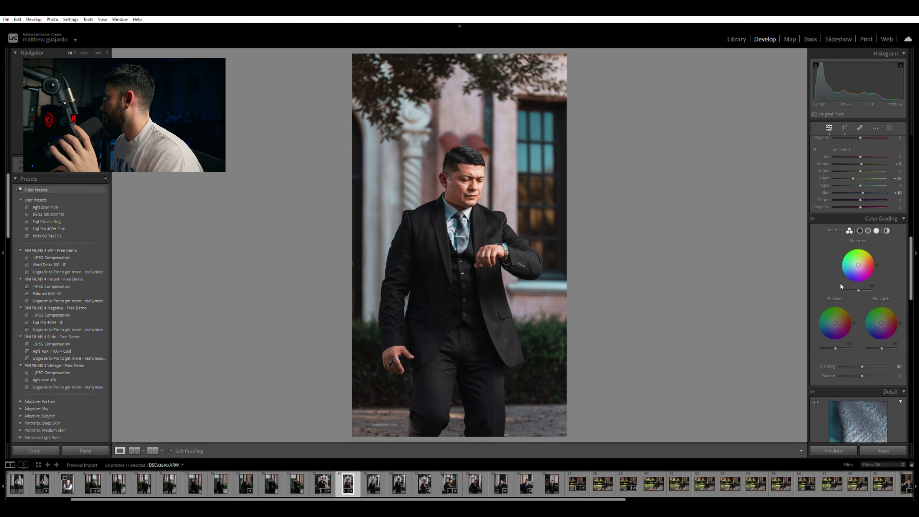
- Tint the shadows orange in Color Grading with a saturation of 15
left_click(860, 231)
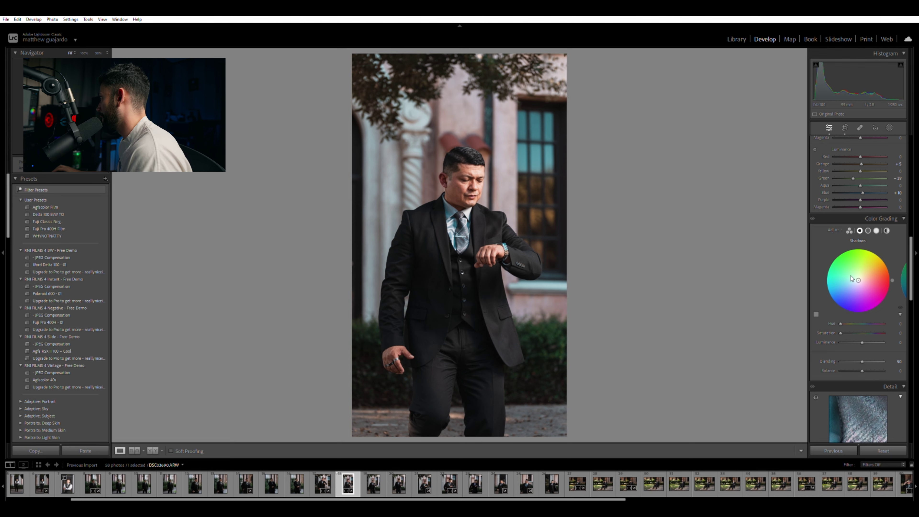
left_click_drag(860, 277, 882, 263)
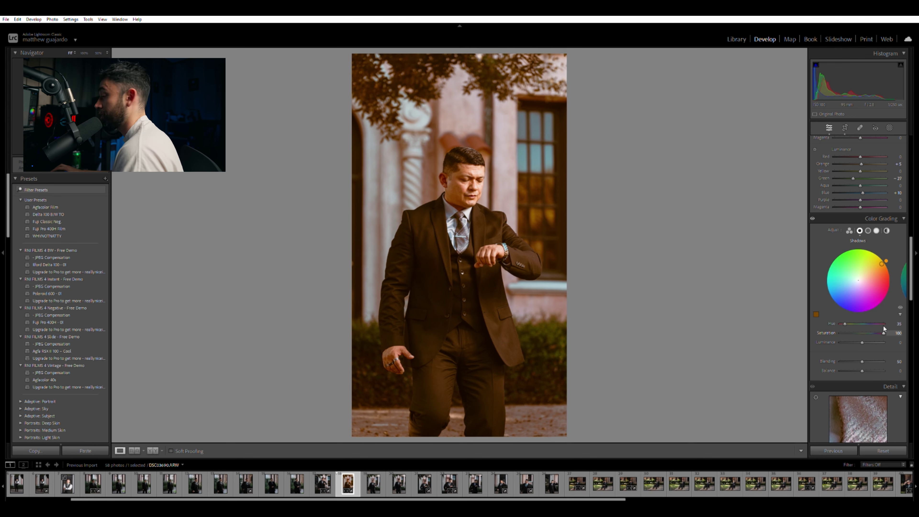
left_click_drag(884, 327, 849, 321)
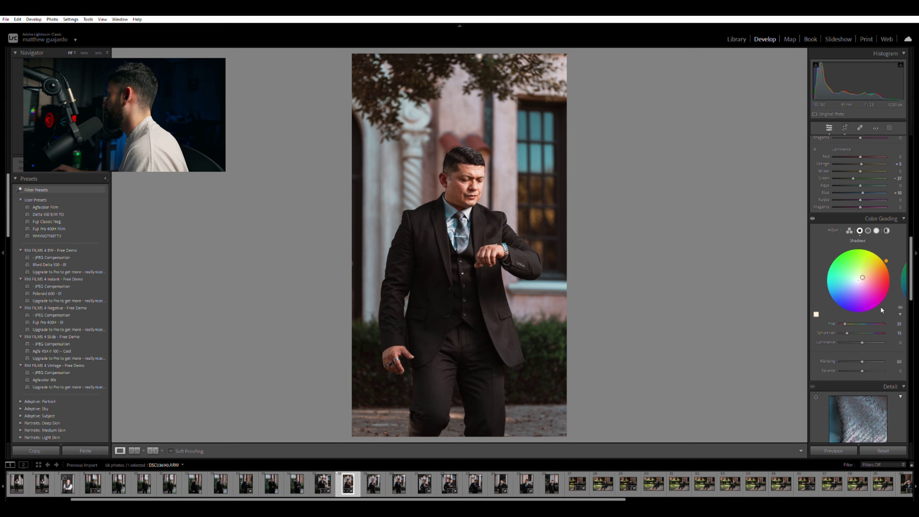
- Tint the highlights yellow in Color Grading with a saturation of 10
left_click(868, 230)
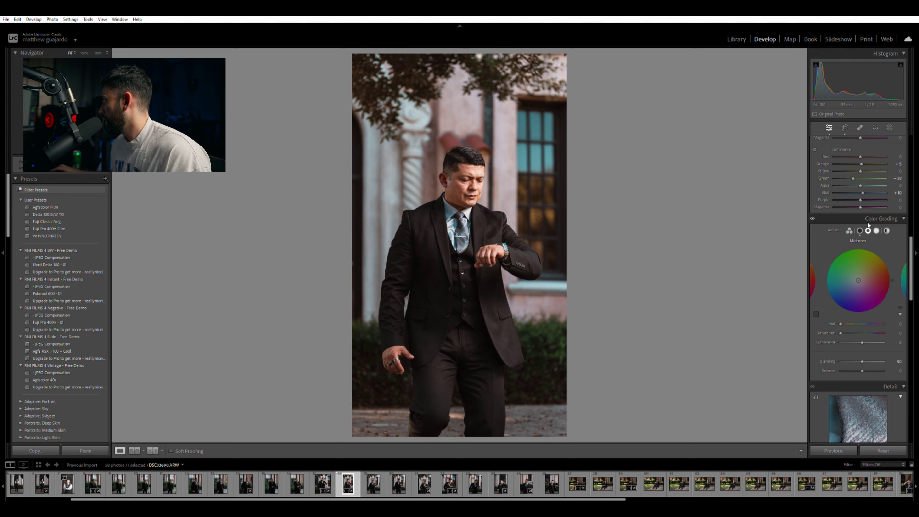
left_click(877, 229)
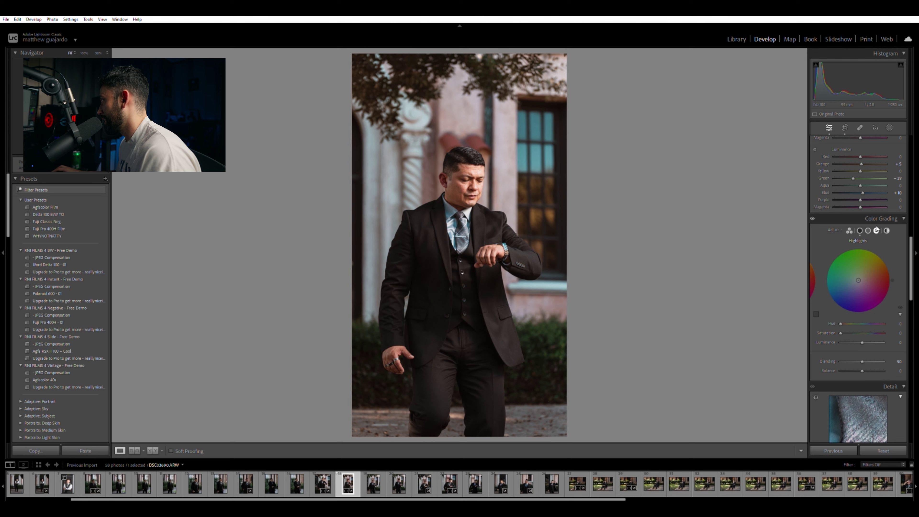
left_click_drag(862, 277, 875, 257)
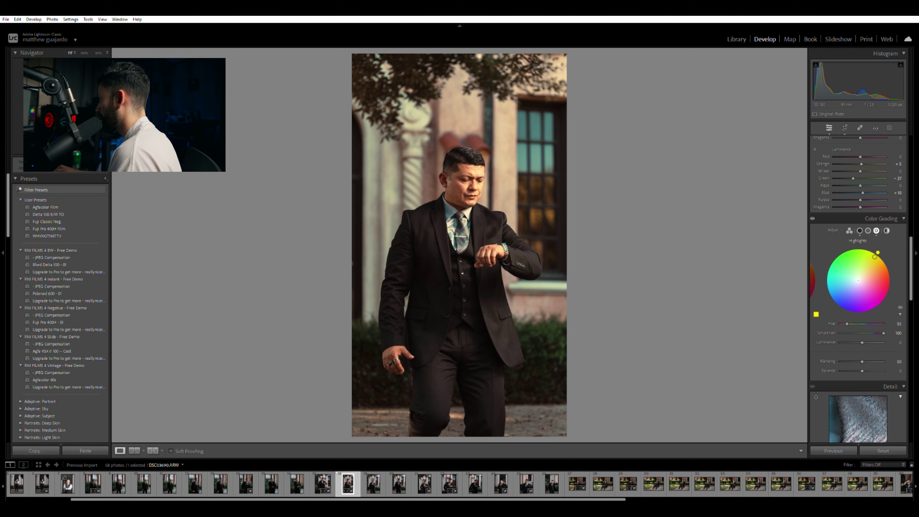
left_click_drag(876, 256, 875, 257)
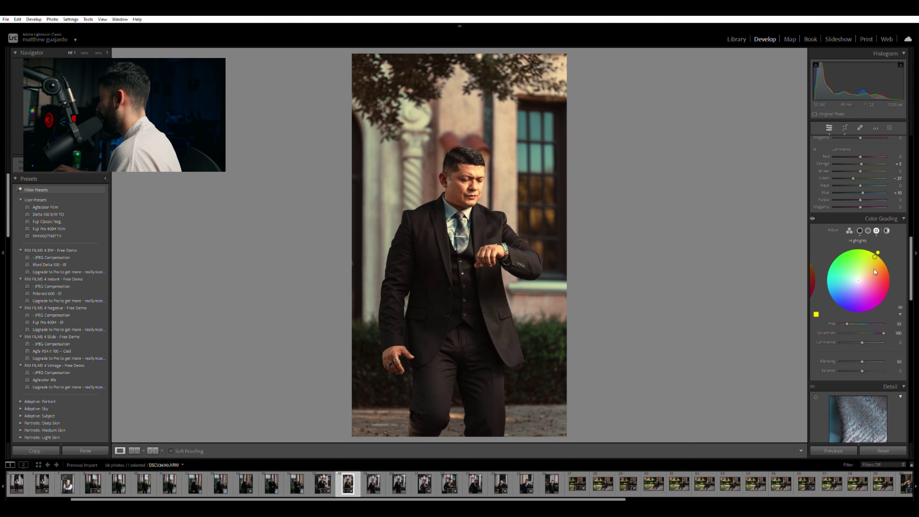
left_click_drag(884, 326, 835, 324)
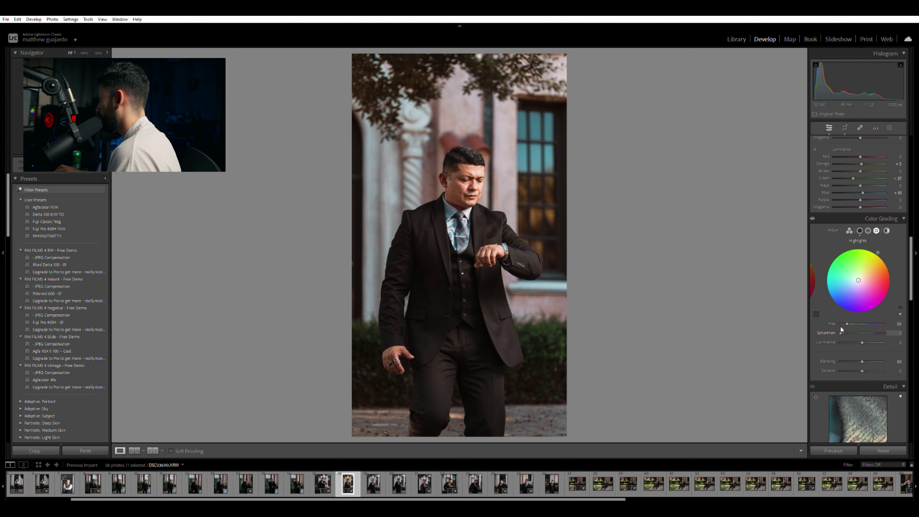
left_click_drag(844, 327, 846, 327)
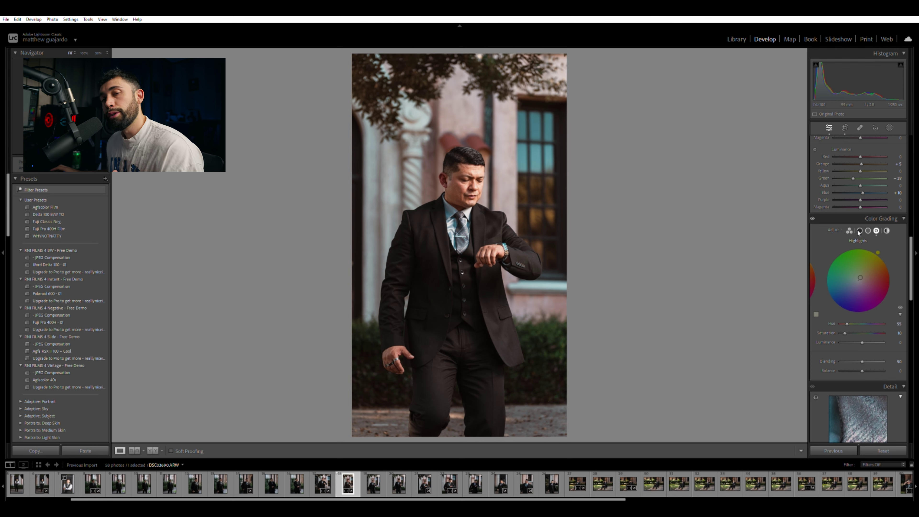
- Inspect the man's face up close, and compare the whole graded photo with its unedited version
left_click(460, 180)
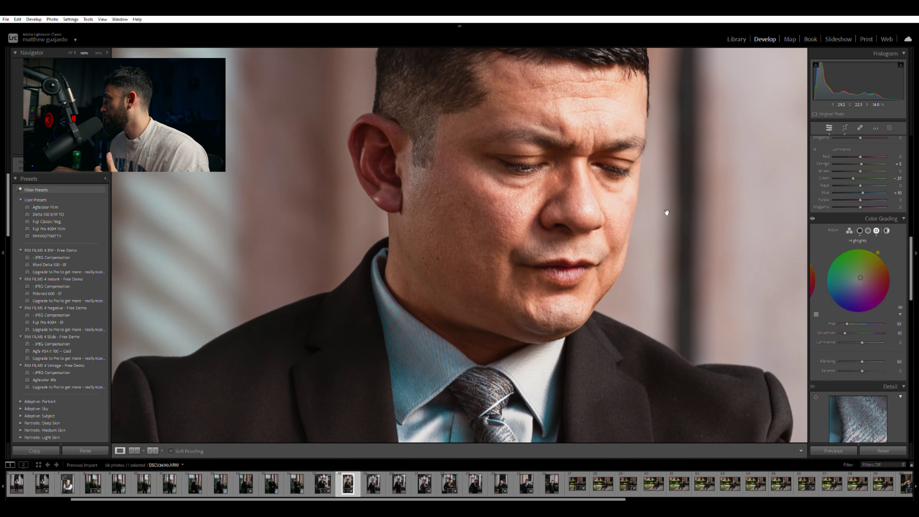
left_click(868, 231)
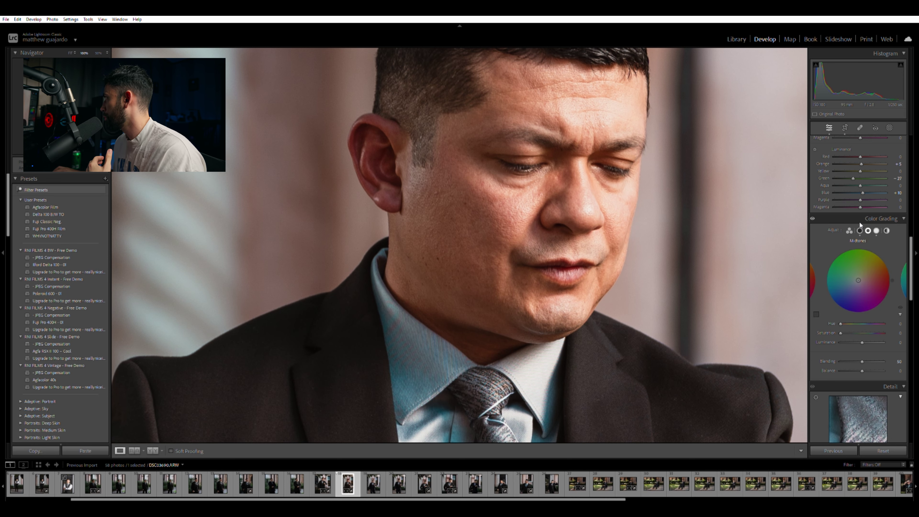
left_click(637, 202)
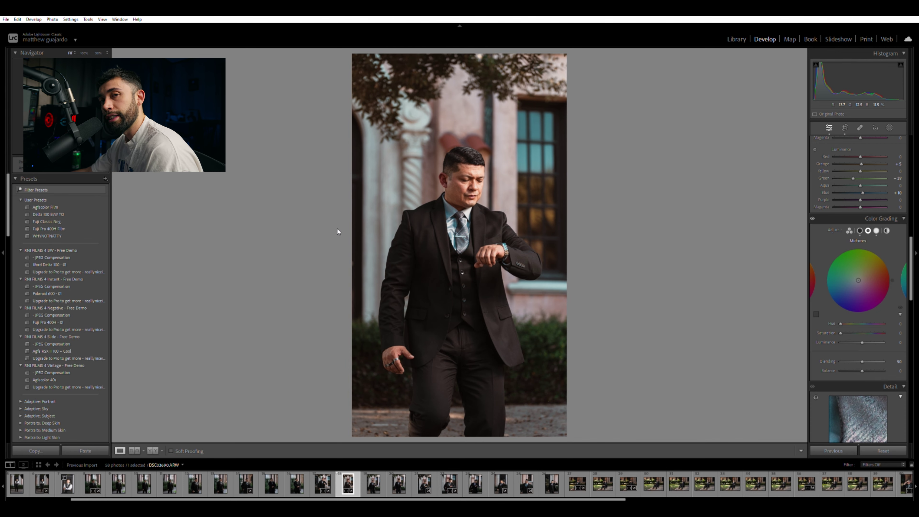
key("backslash")
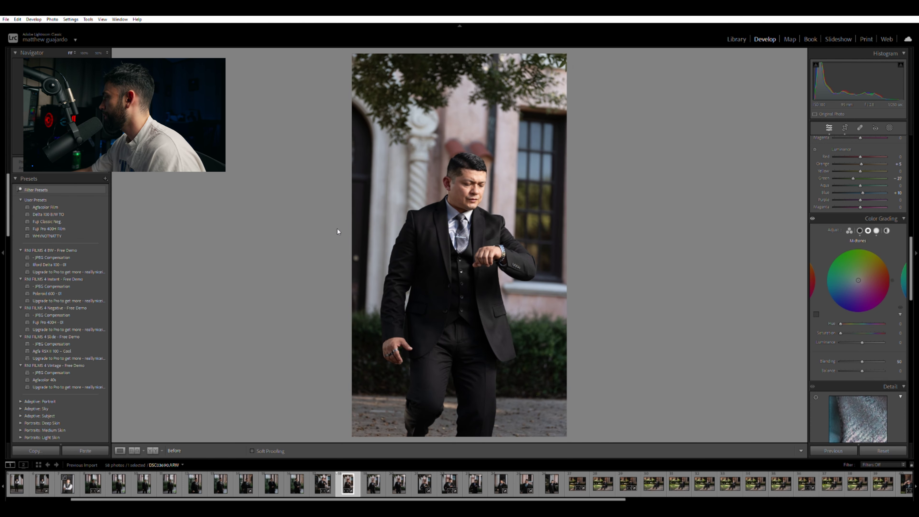
key("backslash")
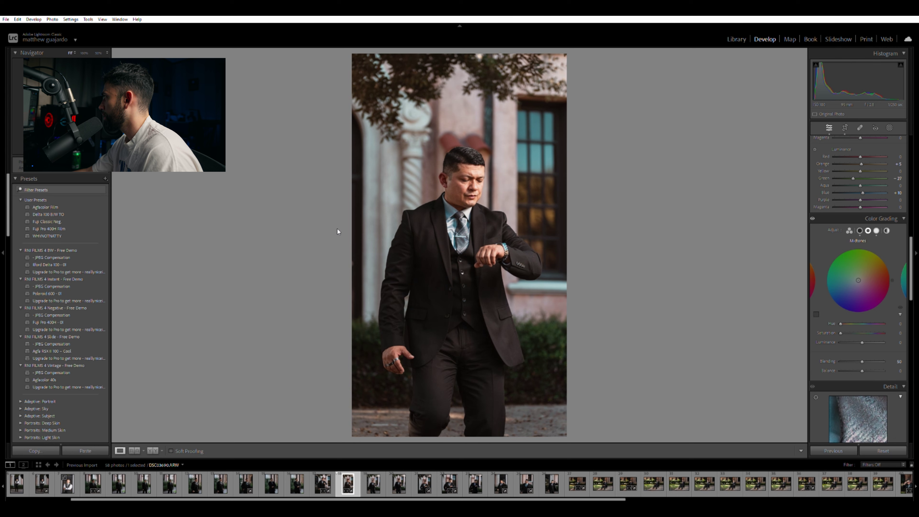
key("backslash")
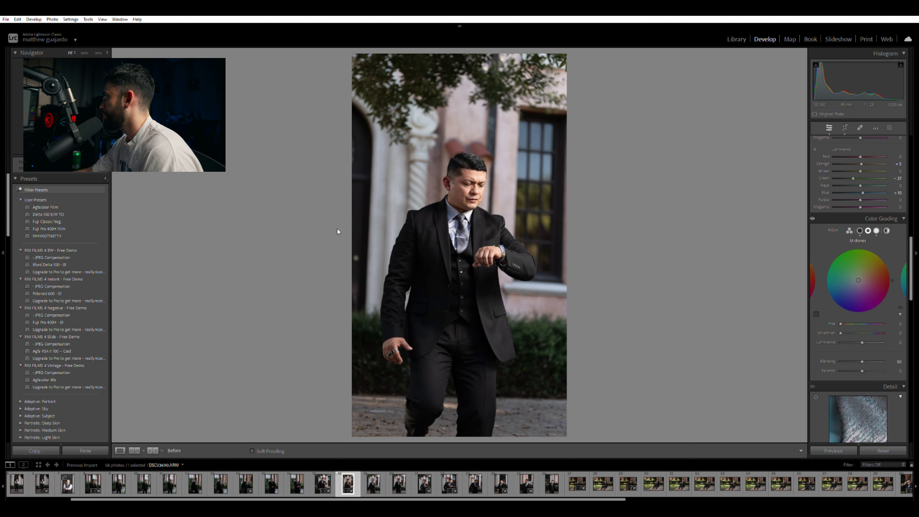
key("backslash")
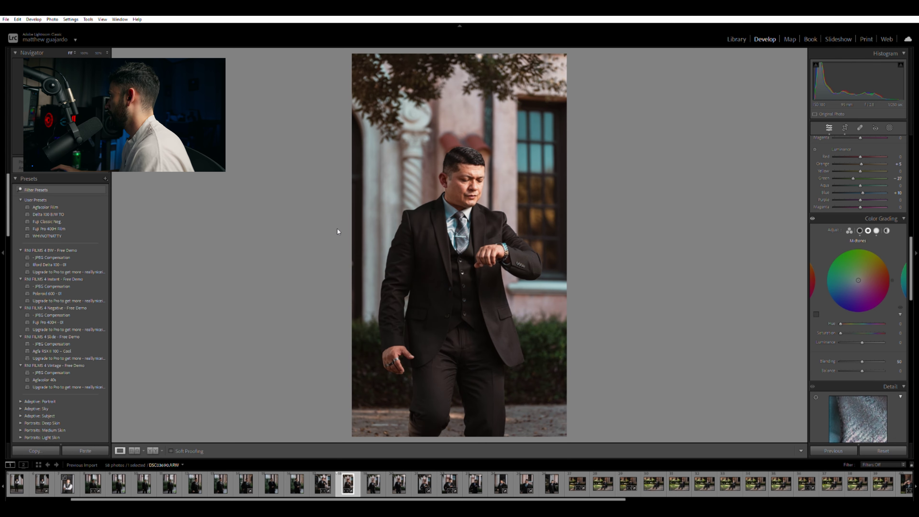
- Reduce the saturation of the orange shadow tint in Color Grading
scroll(886, 270, "down", 5)
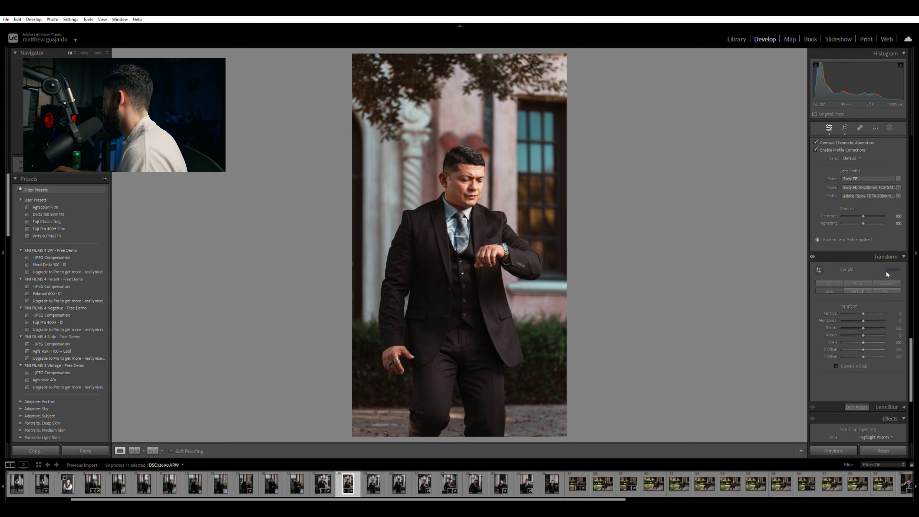
scroll(883, 266, "up", 5)
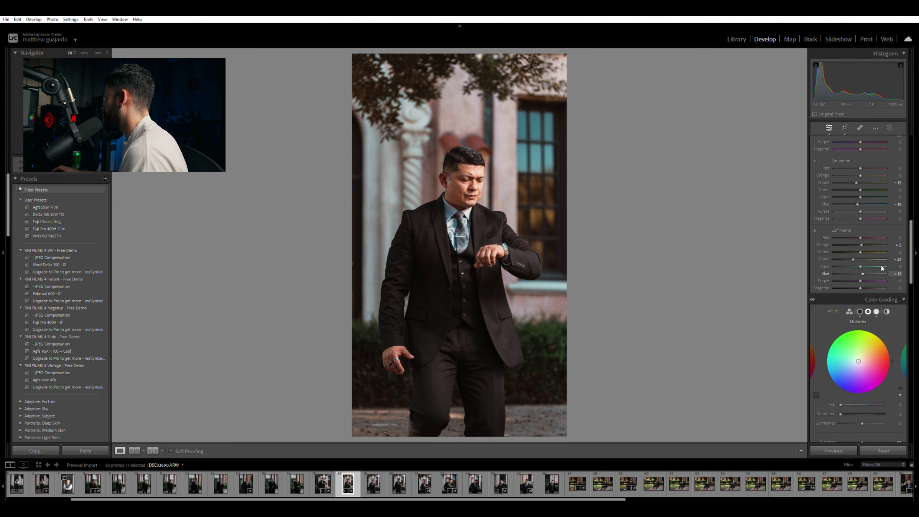
scroll(881, 266, "down", 2)
left_click(860, 231)
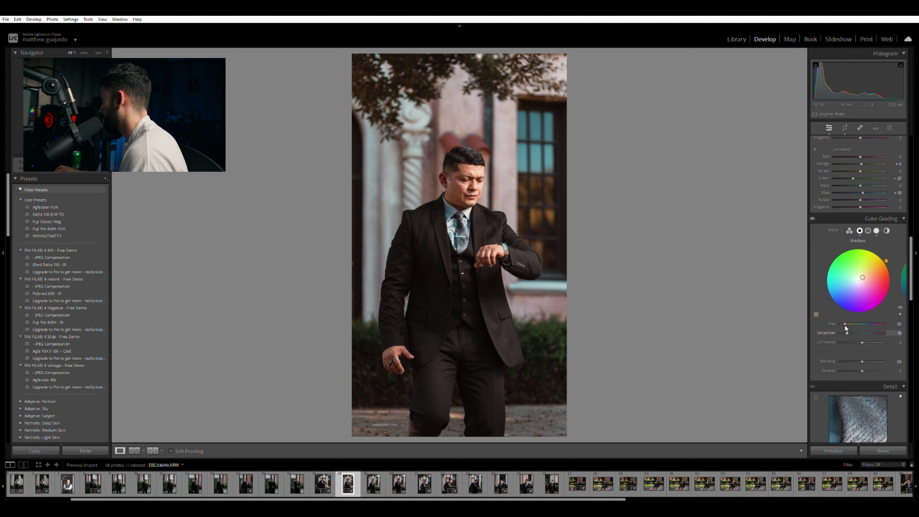
left_click_drag(847, 325, 844, 326)
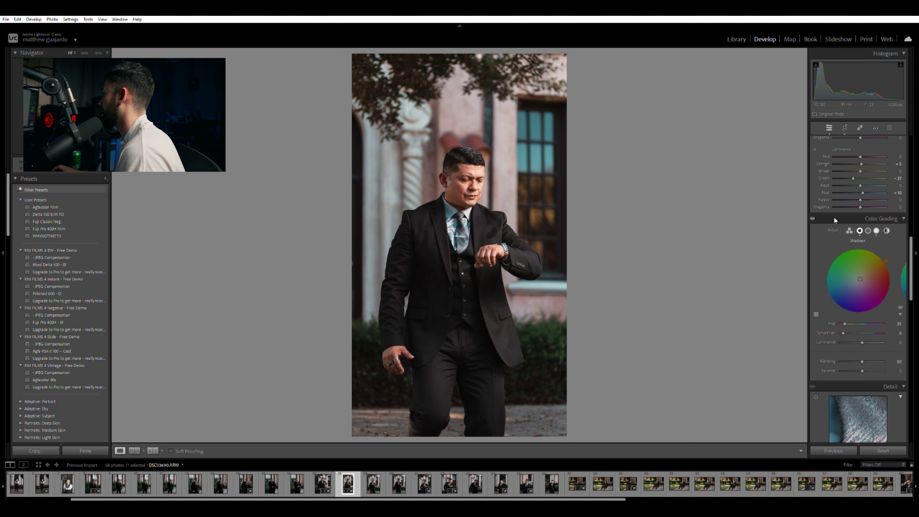
- Remove the small blemishes along the man's jaw using content-aware removal with a small brush
scroll(834, 217, "up", 10)
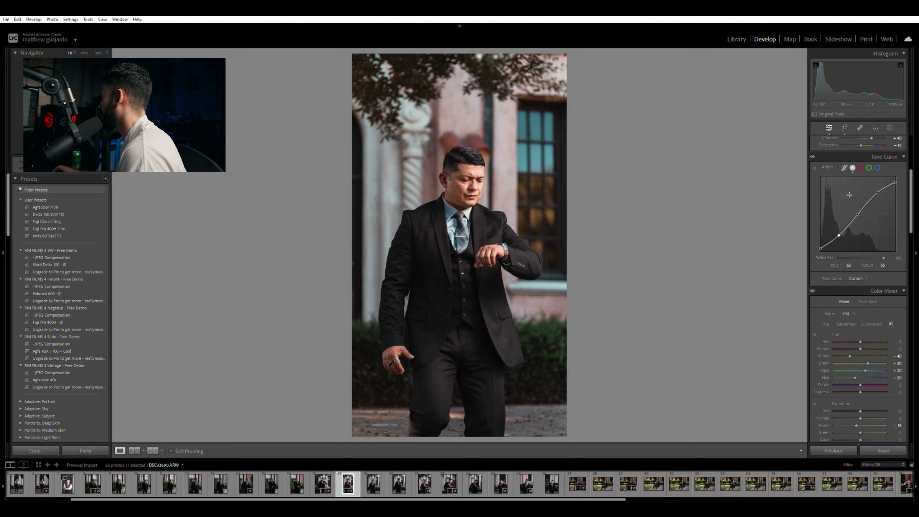
scroll(848, 194, "up", 5)
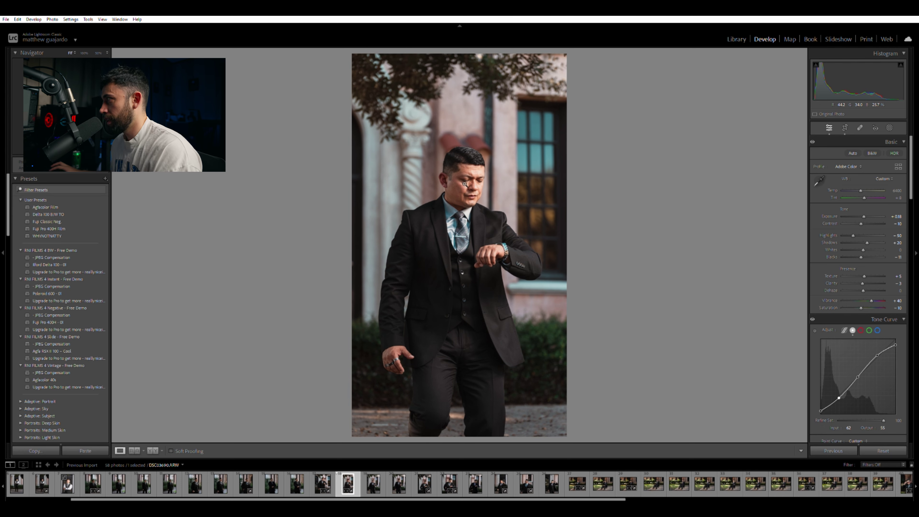
left_click(487, 175)
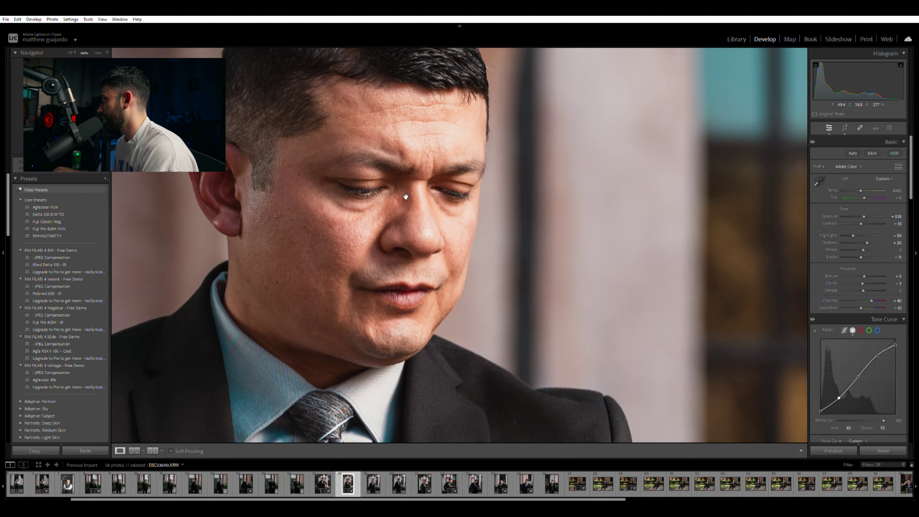
left_click_drag(417, 203, 425, 205)
left_click(861, 127)
scroll(376, 181, "down", 4)
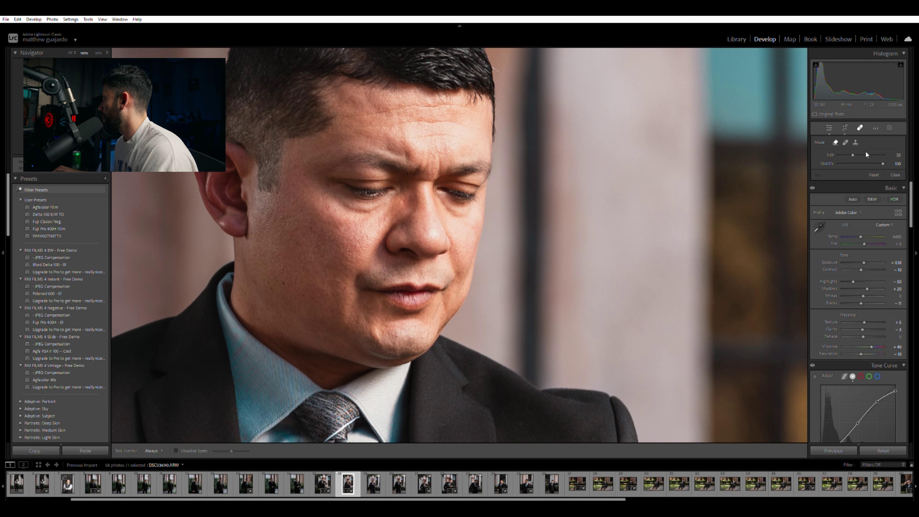
scroll(439, 226, "down", 2)
scroll(439, 225, "down", 3)
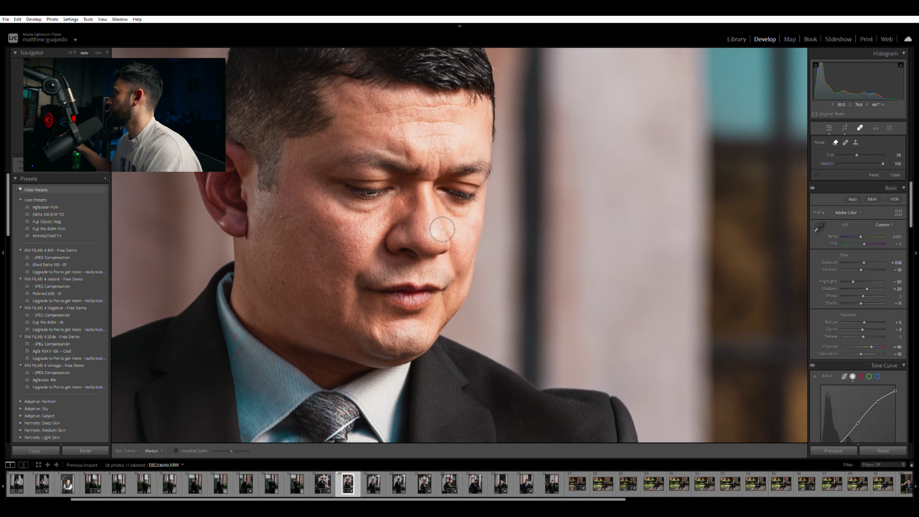
scroll(438, 218, "down", 3)
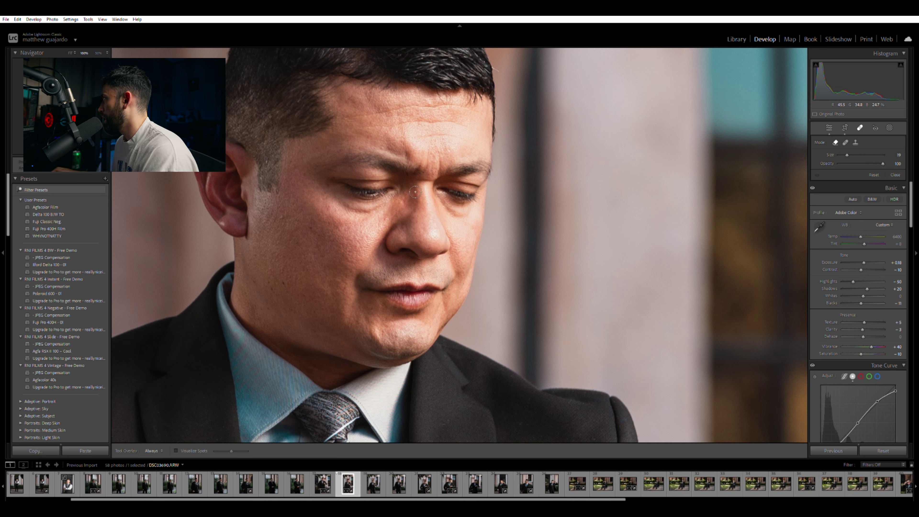
scroll(376, 286, "down", 2)
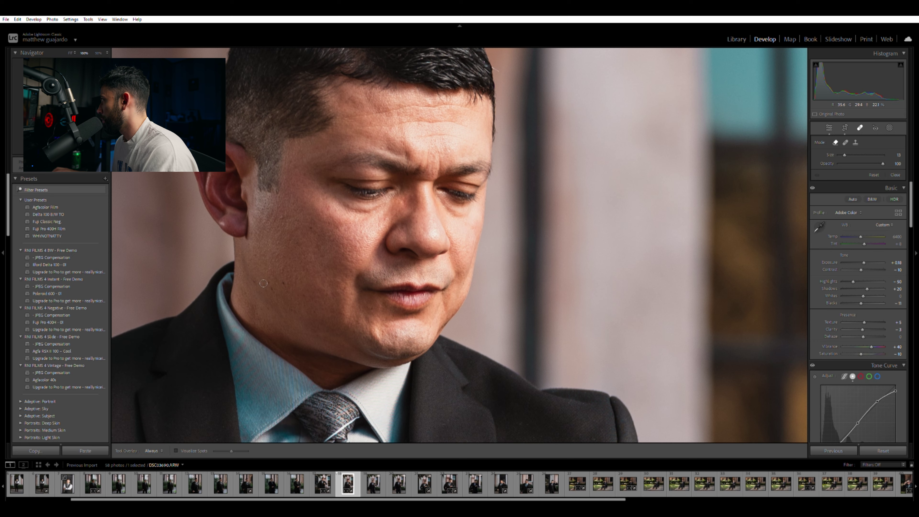
left_click(254, 282)
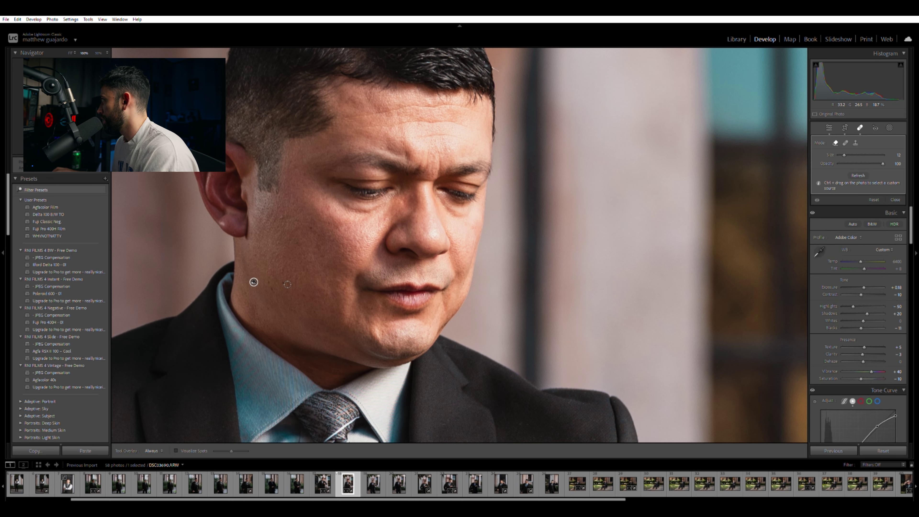
left_click(285, 282)
scroll(274, 279, "down", 1)
left_click(269, 282)
scroll(278, 286, "up", 2)
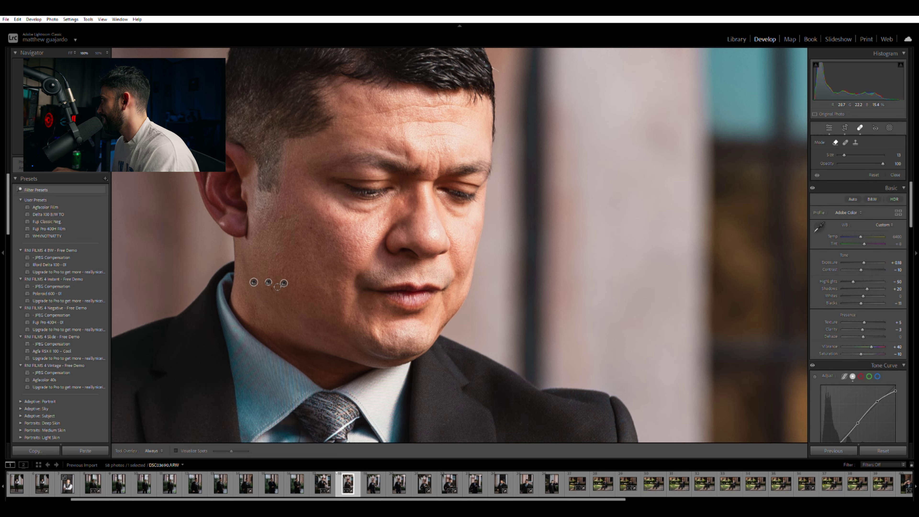
left_click(272, 288)
- Remove the remaining blemishes on the man's cheek, temple and forehead using content-aware removal
scroll(310, 243, "down", 2)
left_click(311, 226)
scroll(306, 234, "down", 1)
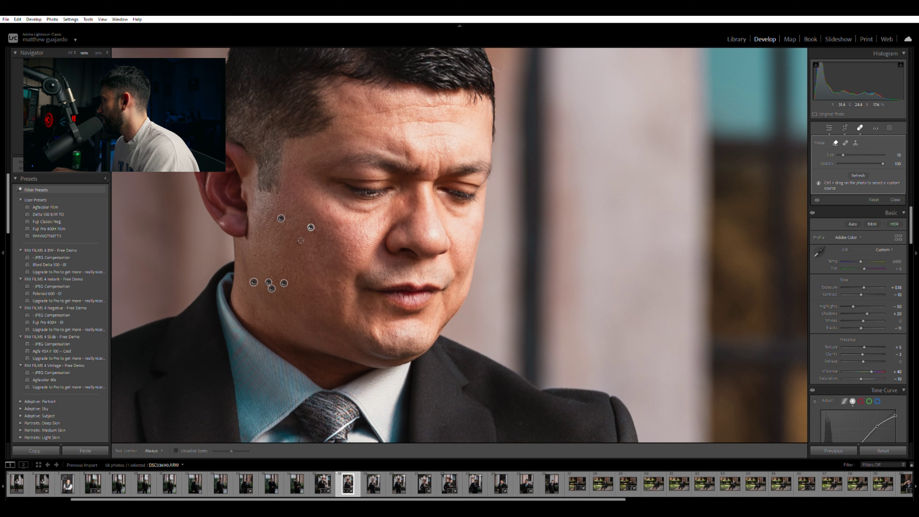
left_click(296, 243)
scroll(329, 146, "up", 1)
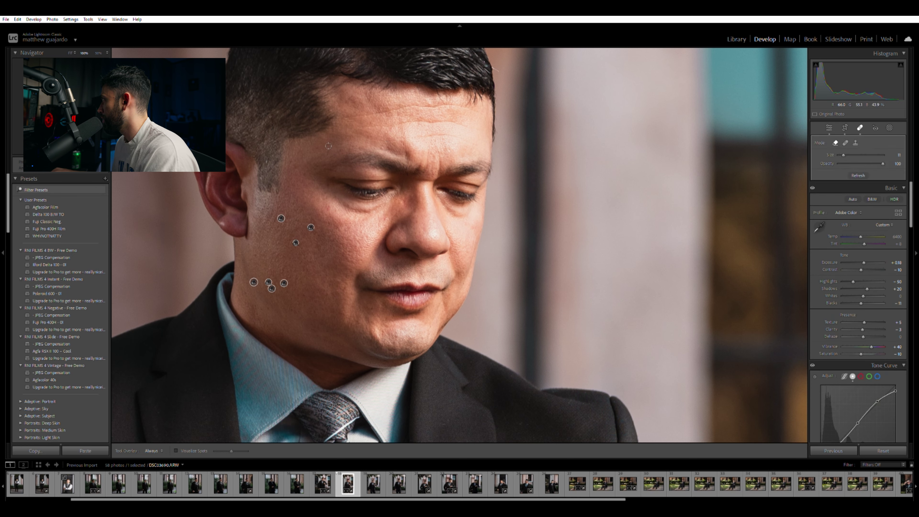
left_click(382, 146)
left_click(316, 148)
scroll(298, 159, "up", 3)
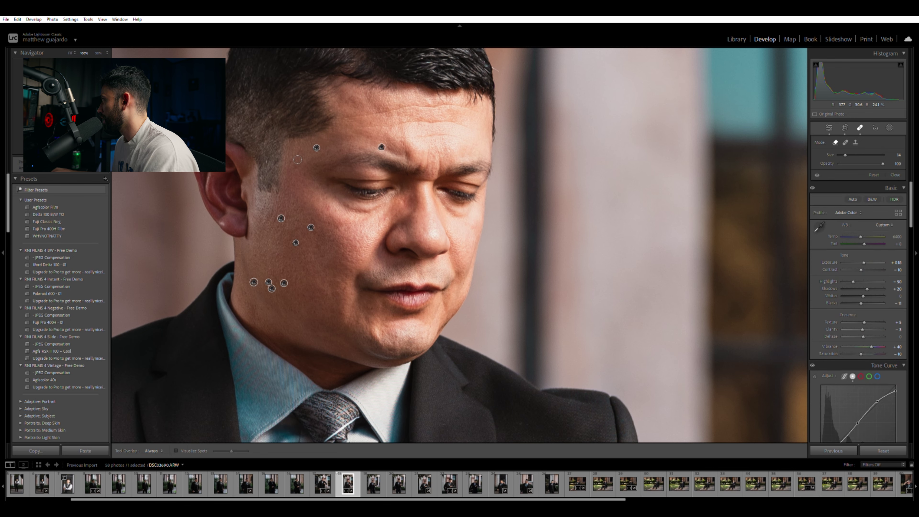
left_click(298, 159)
scroll(297, 158, "down", 1)
- Clean up the specks on the suit and tie, and finish the spot removal with the whole photo in view
left_click(62, 119)
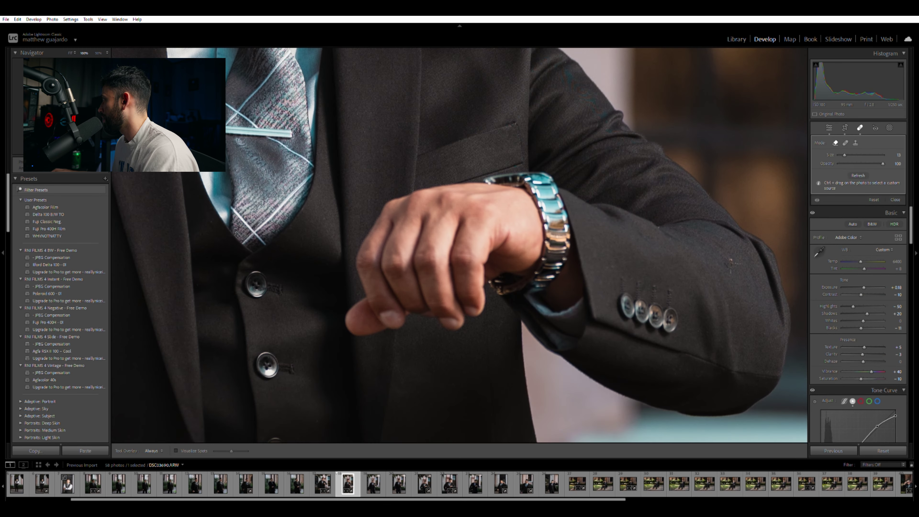
key("ctrl+minus")
key("ctrl+minus")
scroll(791, 156, "up", 1)
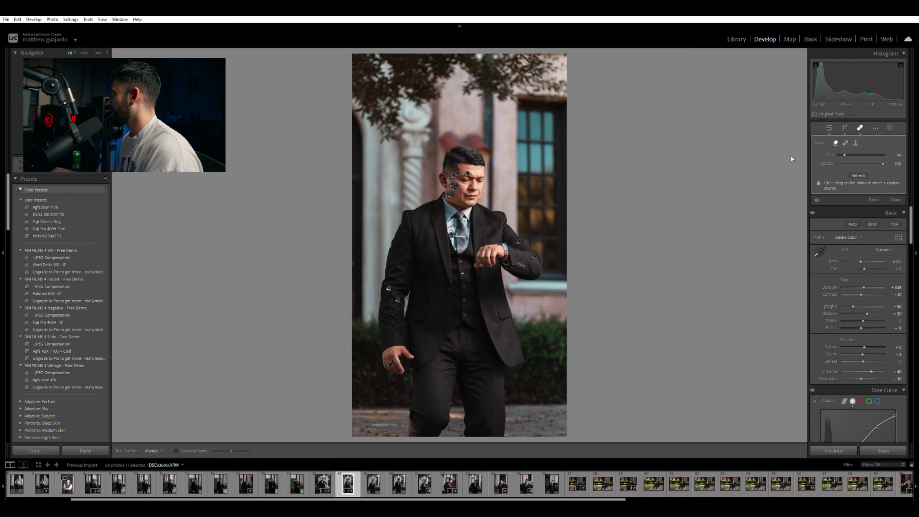
left_click(862, 127)
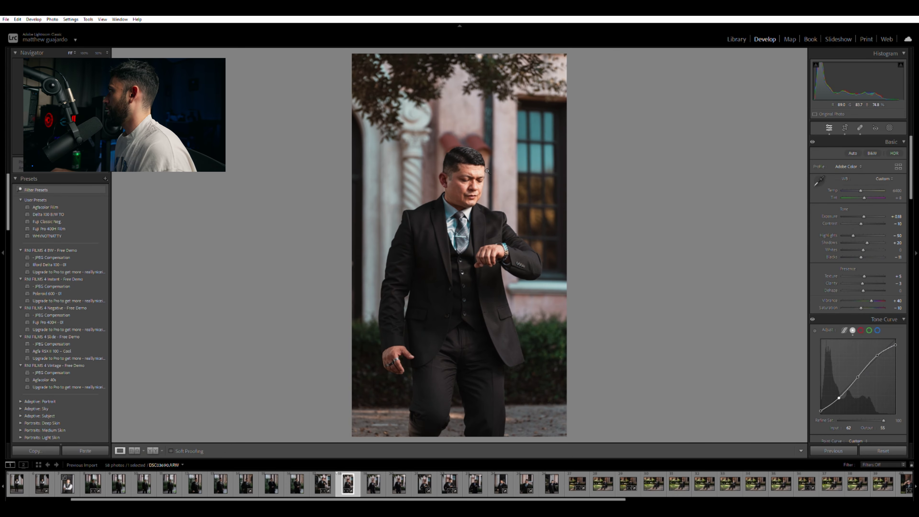
- Add a large radial gradient mask centered on the man's face and upper body, and invert it to target the surroundings
left_click(467, 169)
left_click_drag(524, 177, 470, 177)
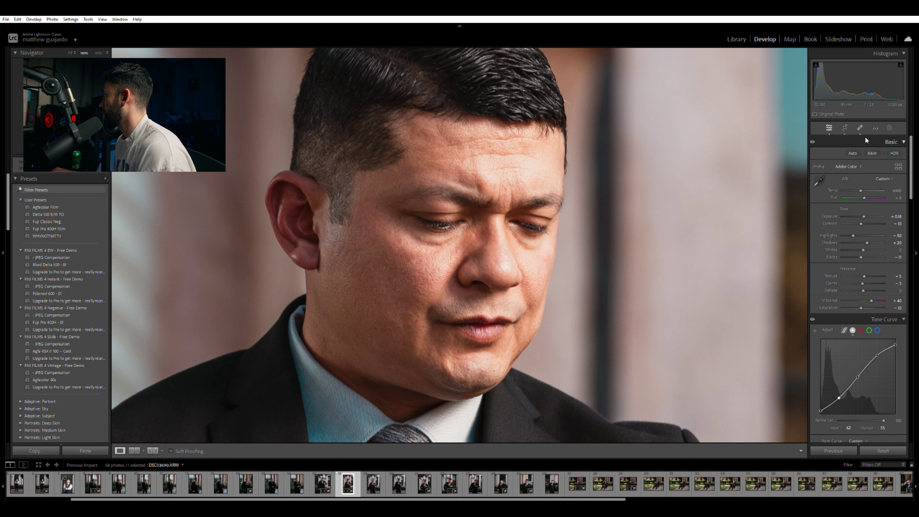
left_click(891, 123)
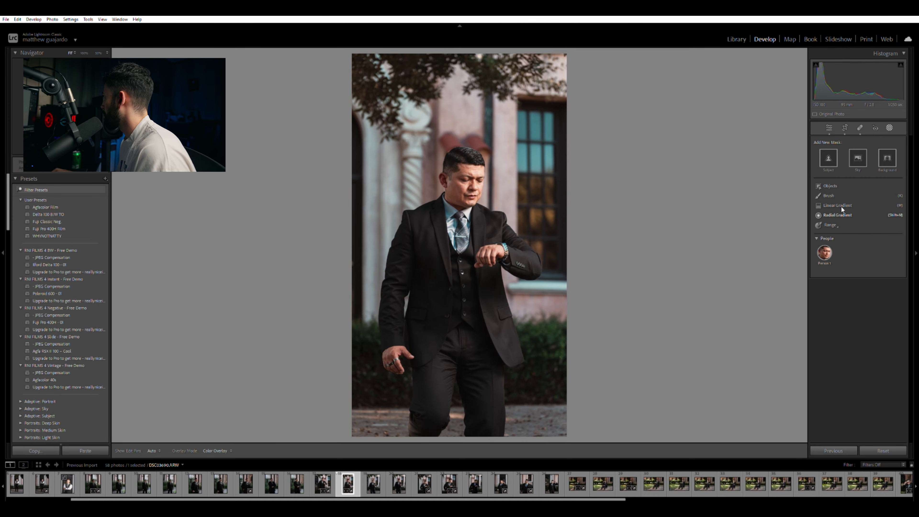
left_click(839, 214)
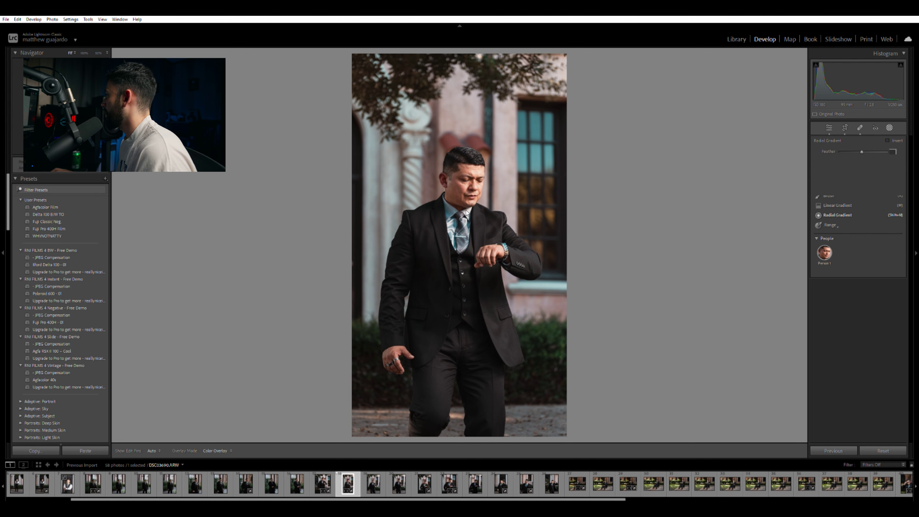
mouse_move(389, 183)
left_mouse_down()
mouse_move(502, 342)
mouse_move(448, 226)
mouse_move(457, 199)
left_mouse_up()
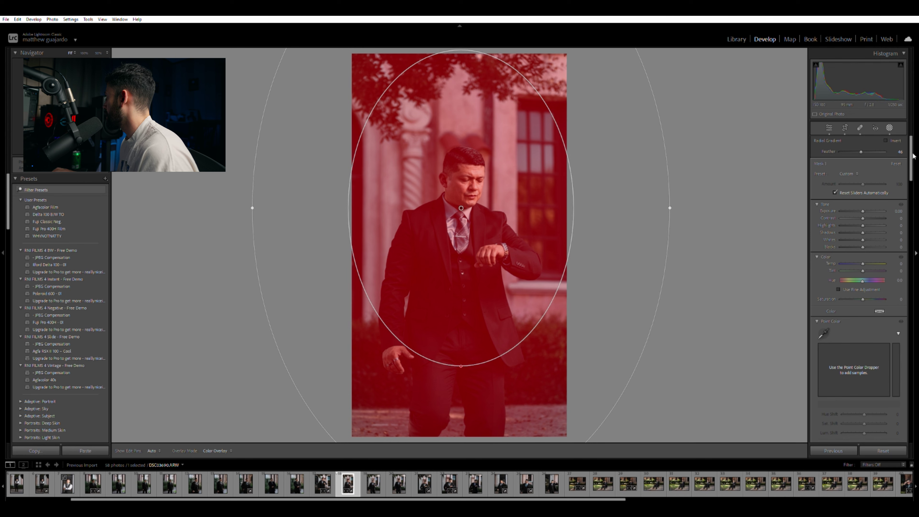
left_click(886, 140)
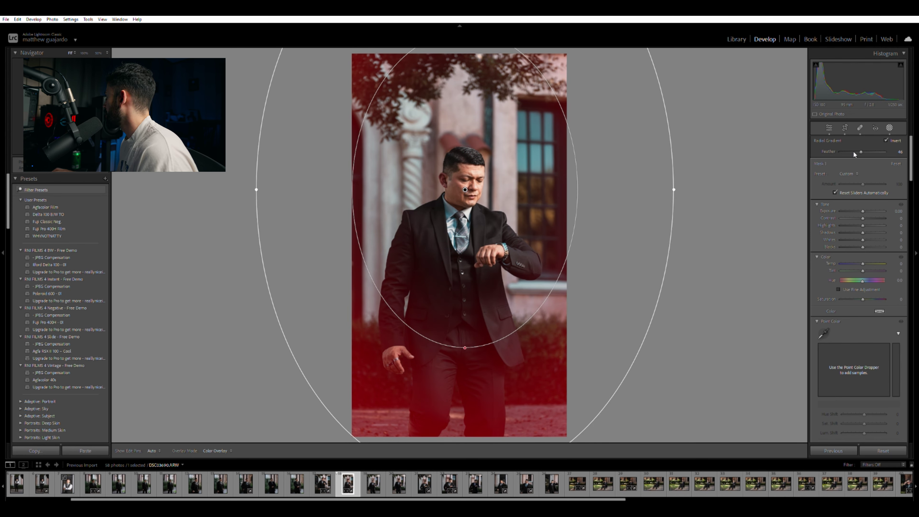
- Darken the area outside the man with the radial mask by setting Shadows to -100 and lowering Highlights, leaving Exposure at its default
left_click_drag(862, 205, 838, 198)
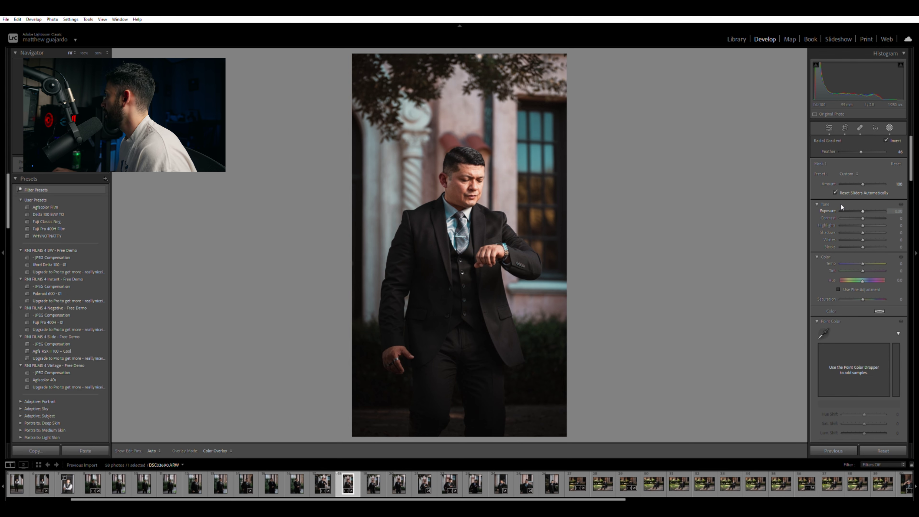
double_click(841, 207)
left_click_drag(843, 222, 834, 219)
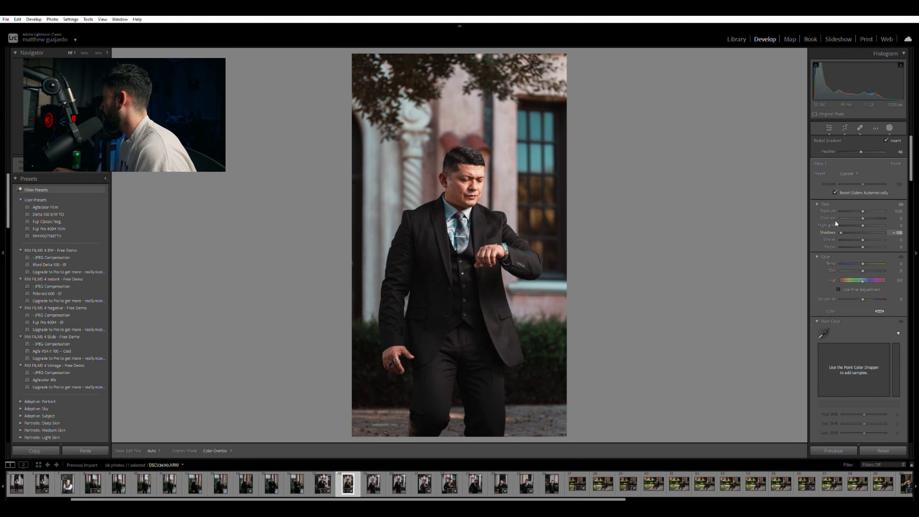
left_click_drag(864, 221, 856, 218)
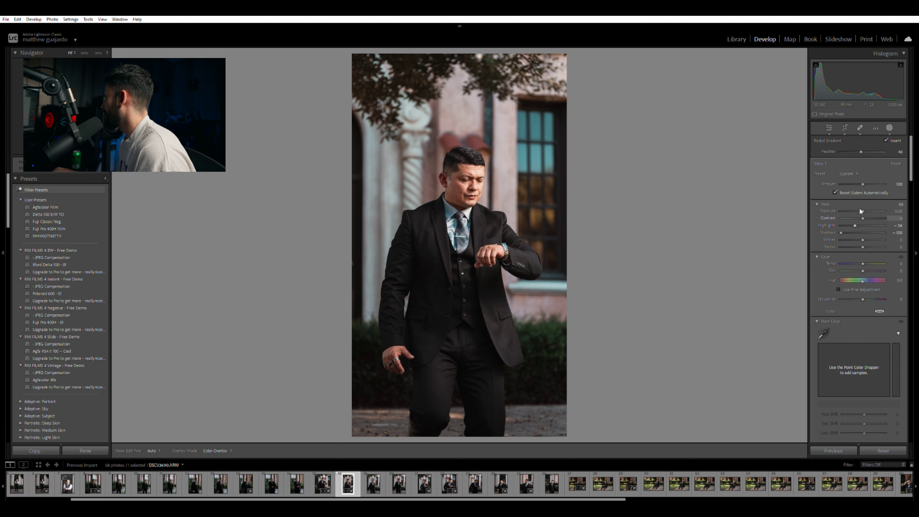
left_click(890, 128)
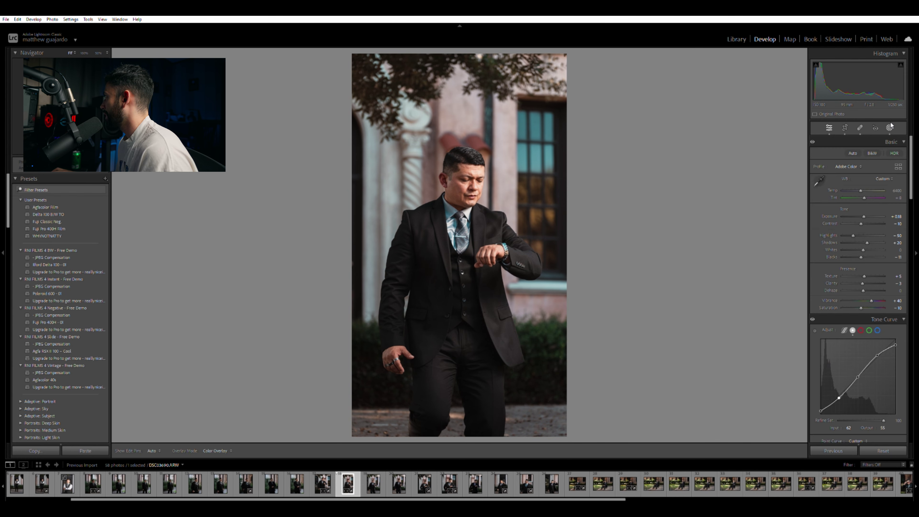
key("o")
key("o")
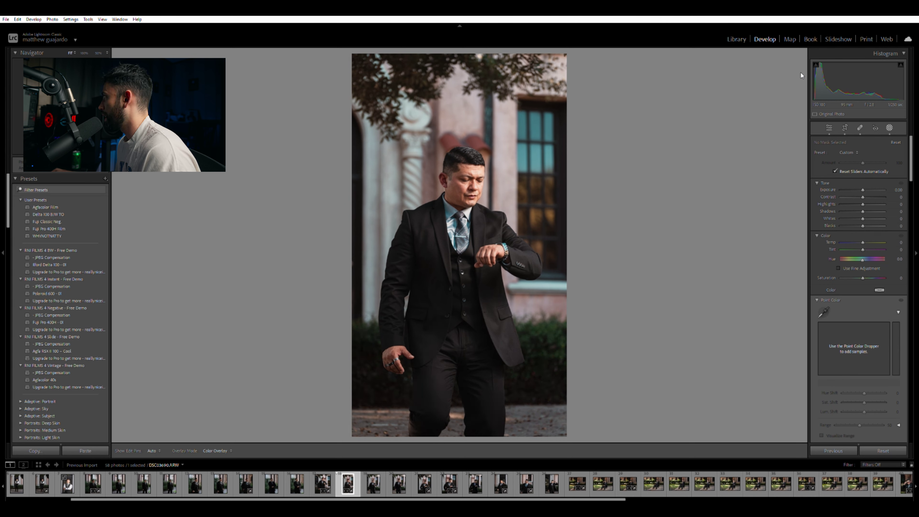
left_click(889, 127)
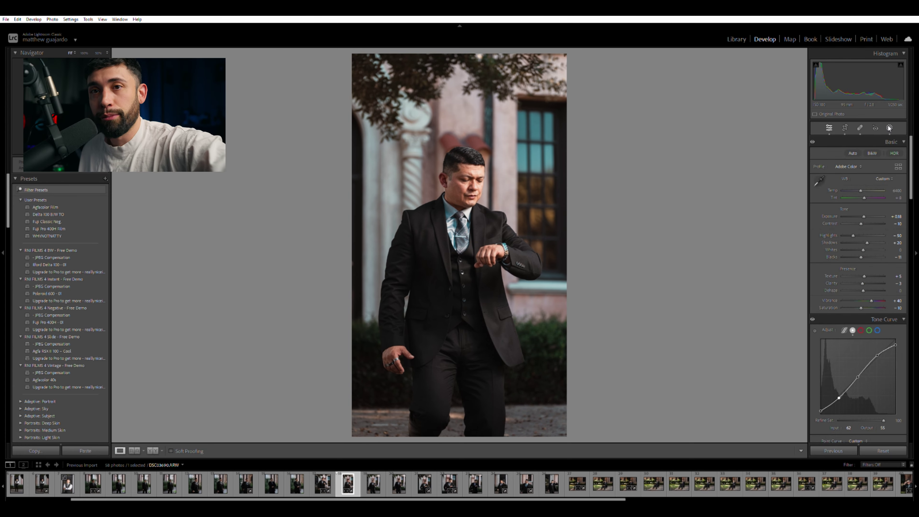